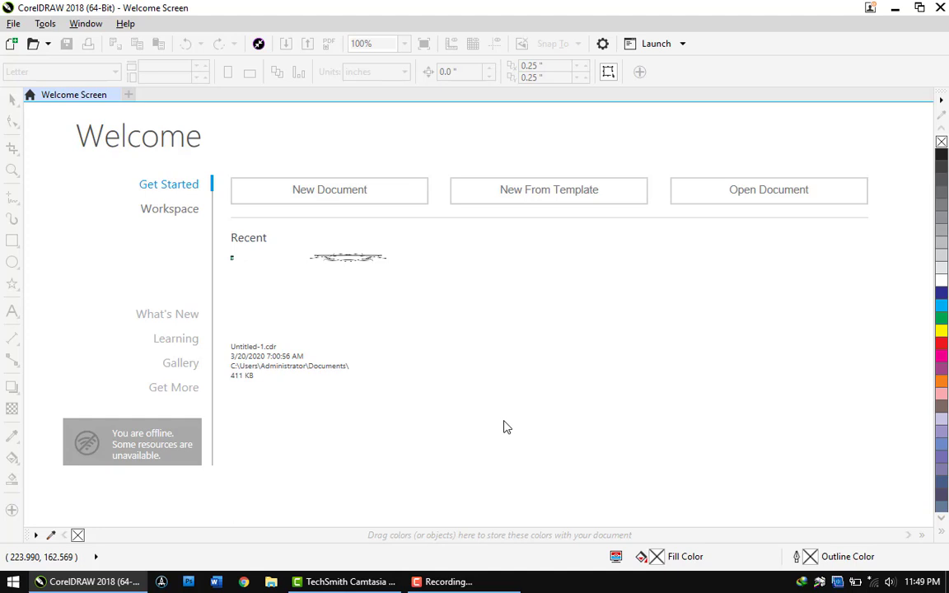
Step: Create a new A4 portrait document at 300 dpi and draw a five-pointed star about 101 mm wide on the page
left_click(313, 202)
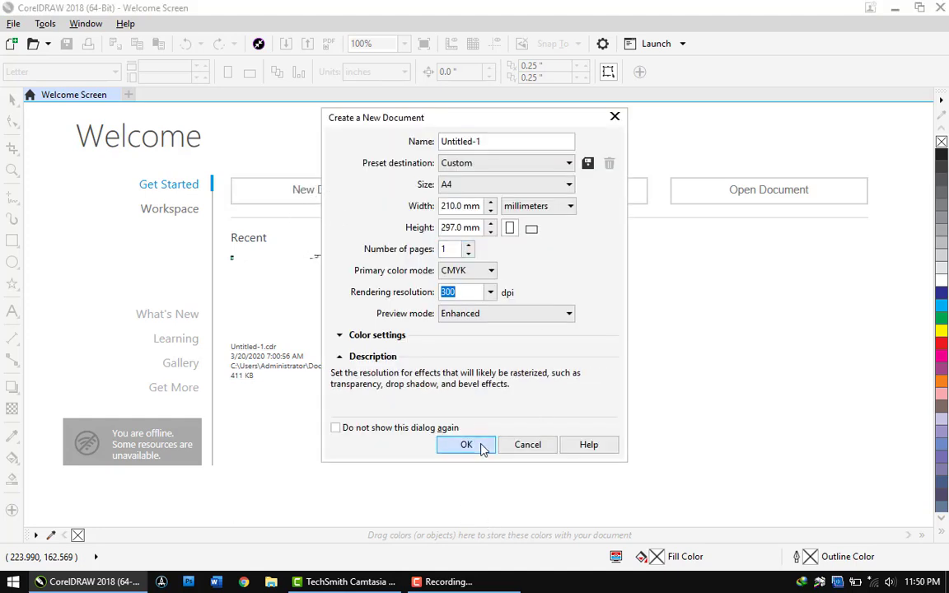
left_click(466, 445)
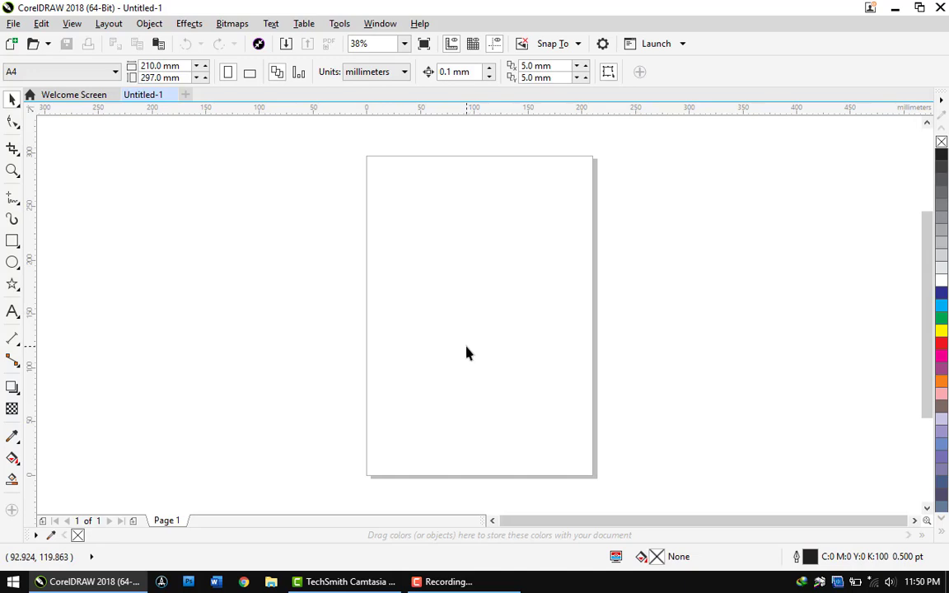
left_click(20, 287)
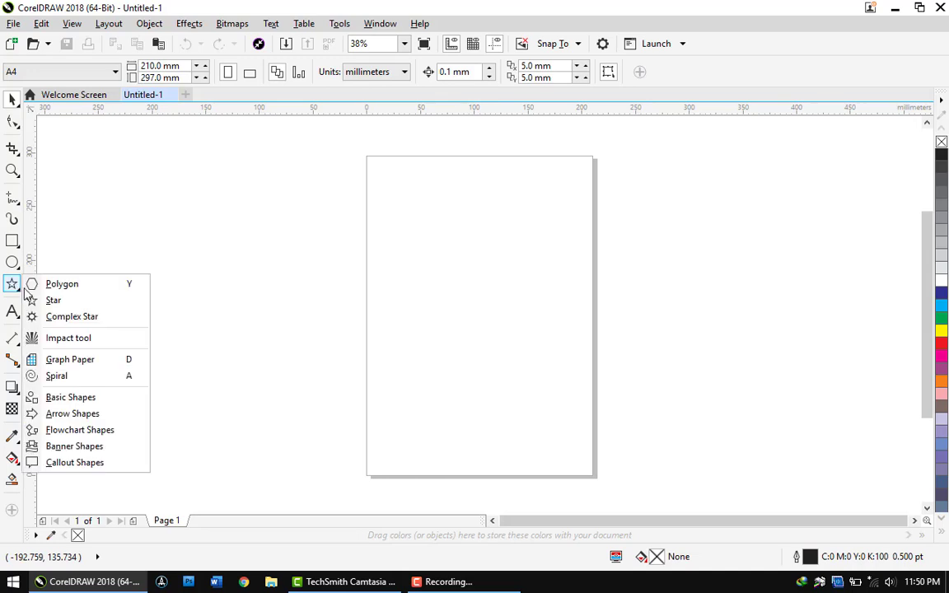
left_click(67, 303)
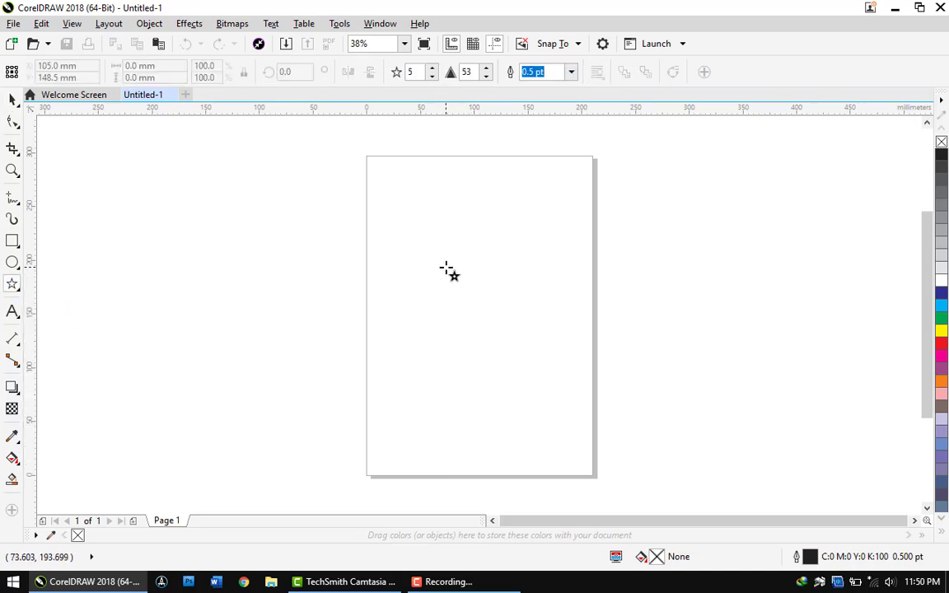
left_click_drag(445, 268, 503, 317)
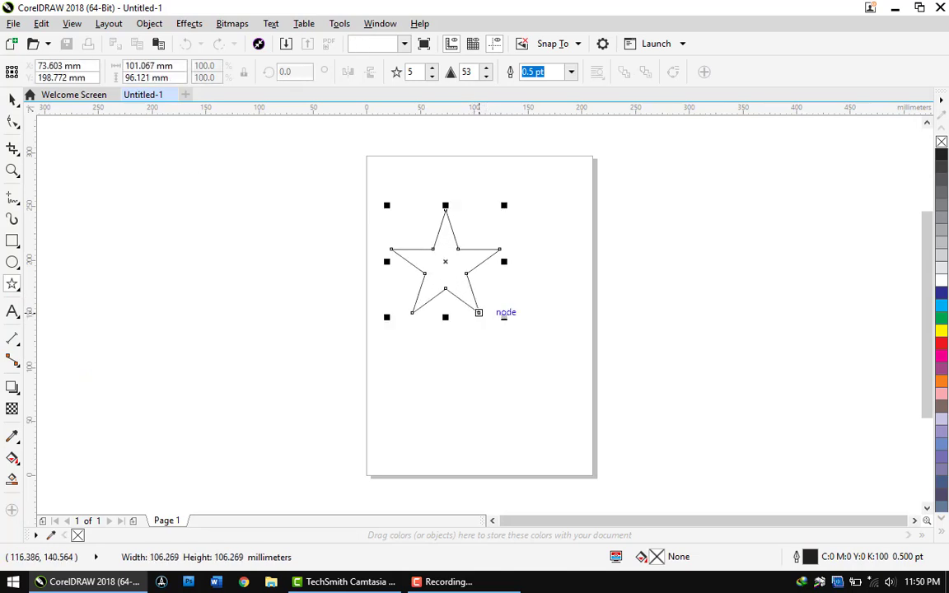
Step: Move the star to the middle of the page and enlarge it proportionally to about 188 mm wide
left_click(11, 98)
left_click_drag(440, 265, 476, 312)
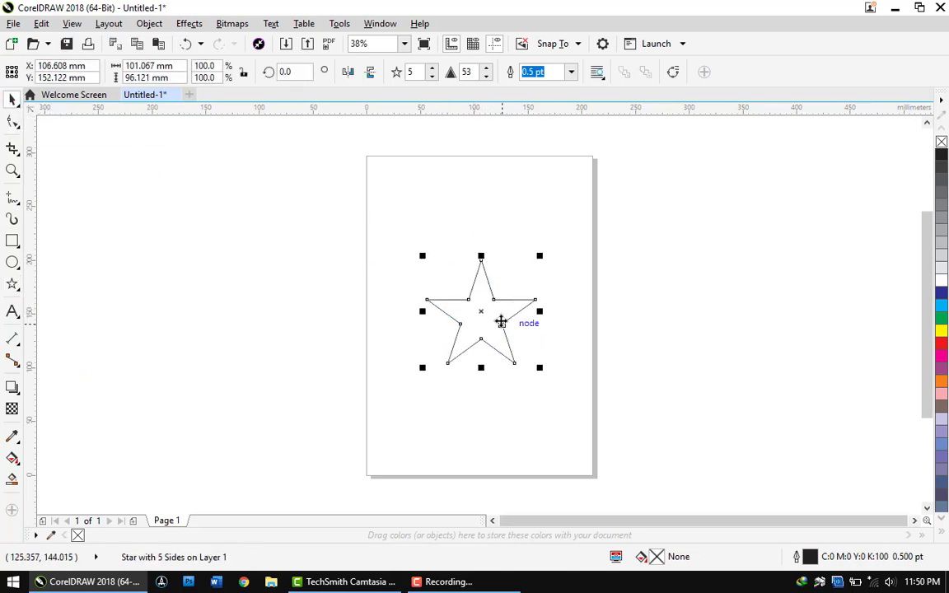
left_click_drag(539, 256, 600, 215)
left_click(523, 252)
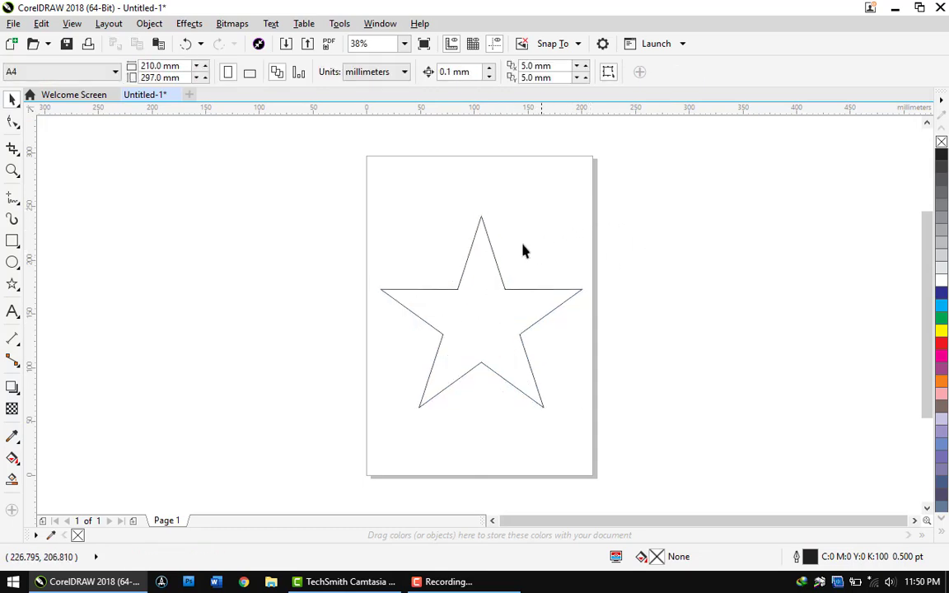
scroll(511, 254, "up", 2)
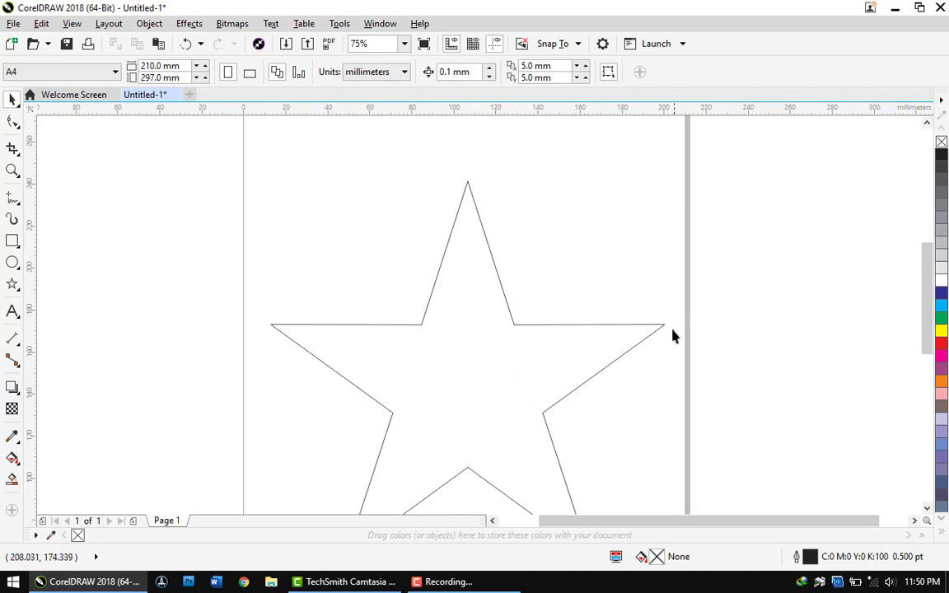
Step: Select the star and open the Fillet/Scallop/Chamfer docker
left_click(568, 348)
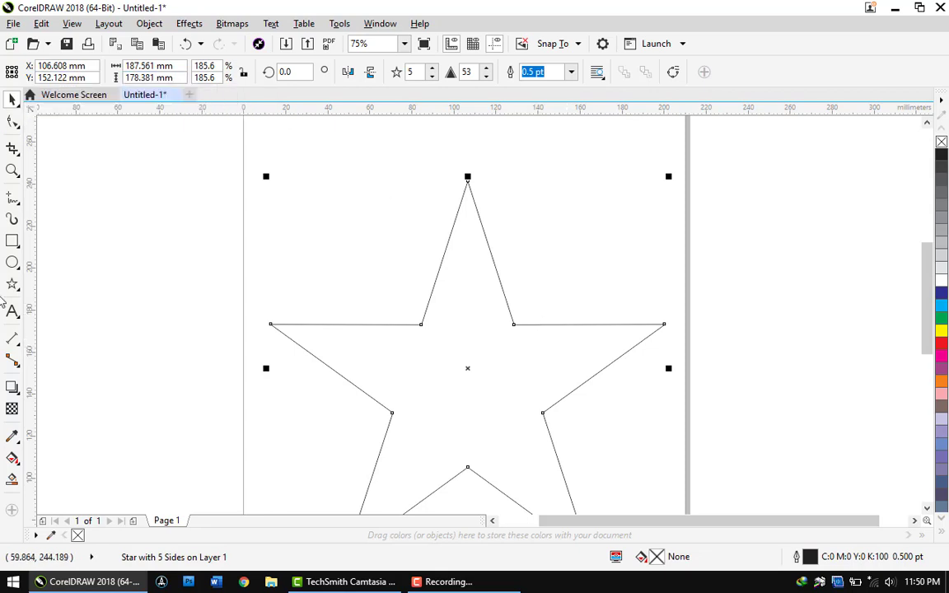
left_click(12, 338)
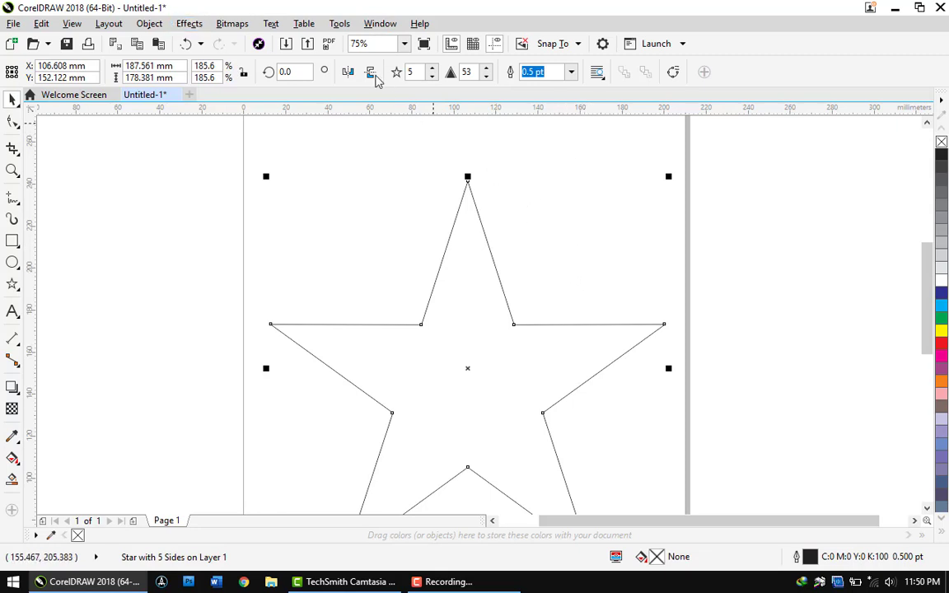
left_click(381, 27)
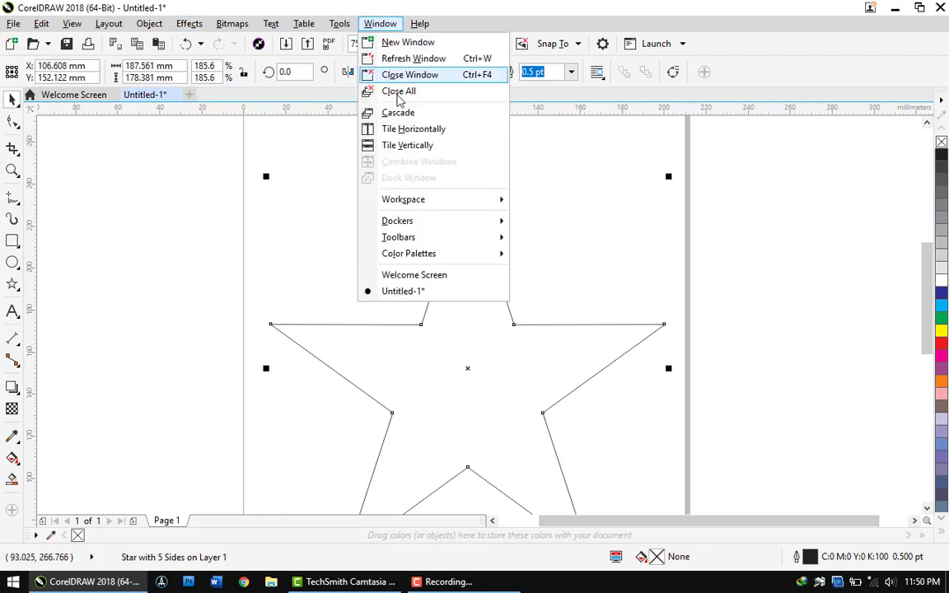
mouse_move(474, 231)
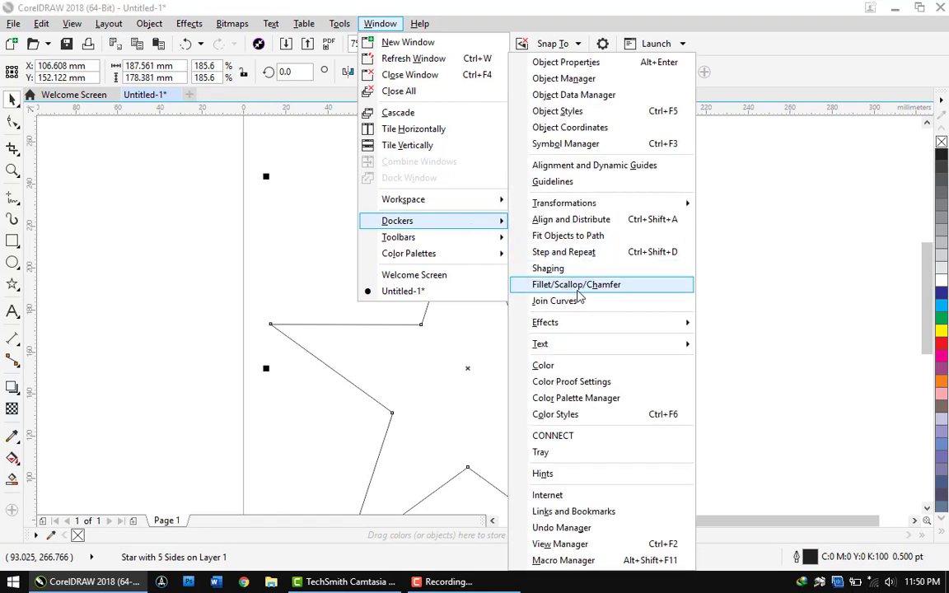
left_click(636, 292)
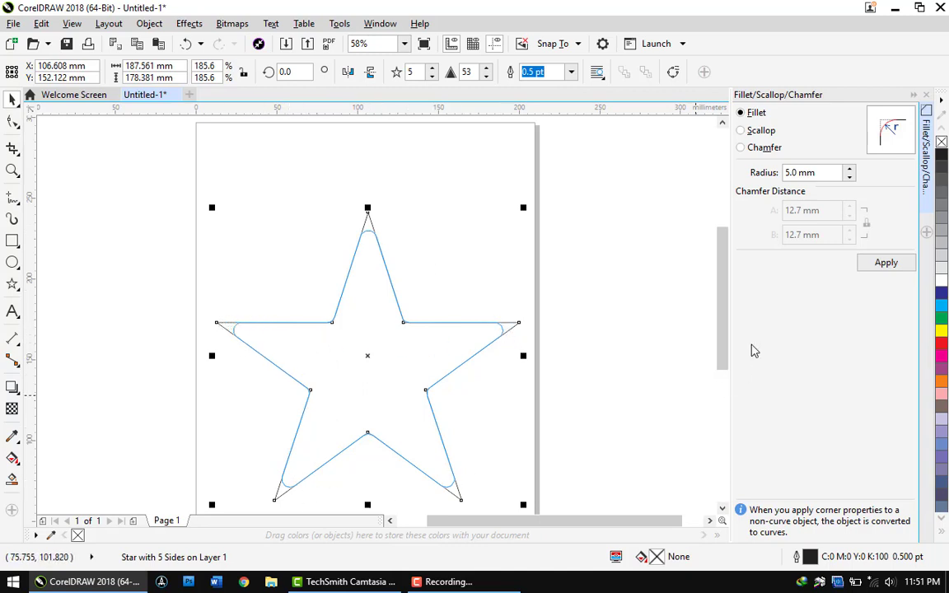
Step: Try a 10 mm fillet on all the star's corners, briefly comparing it with the scallop preview, and undo the applied fillet
left_click(821, 173)
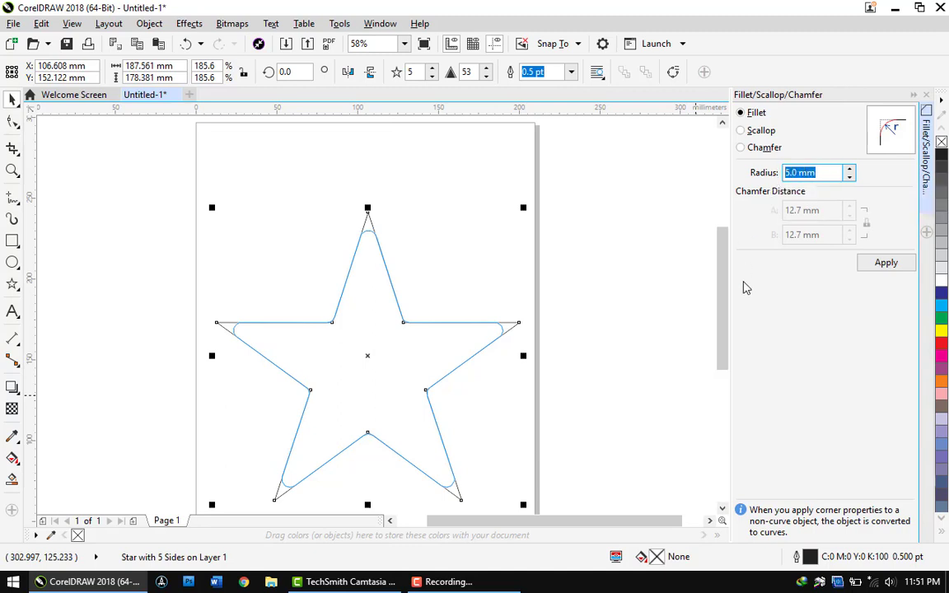
type("10")
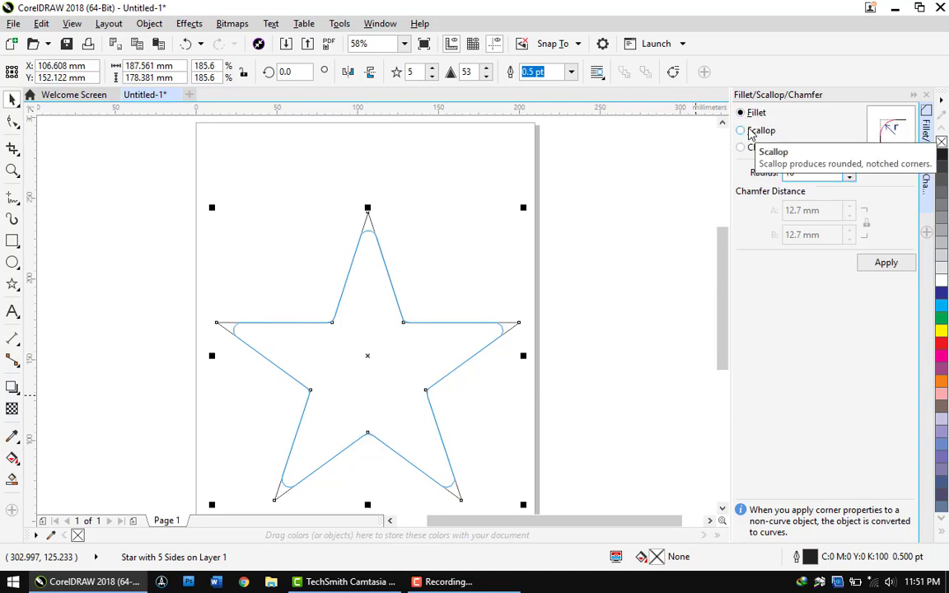
key("Return")
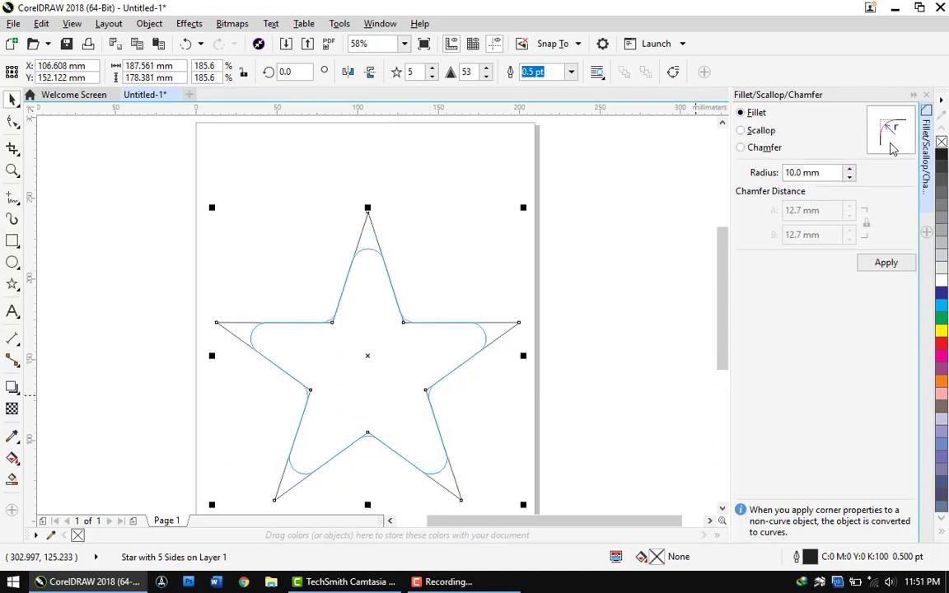
left_click(771, 131)
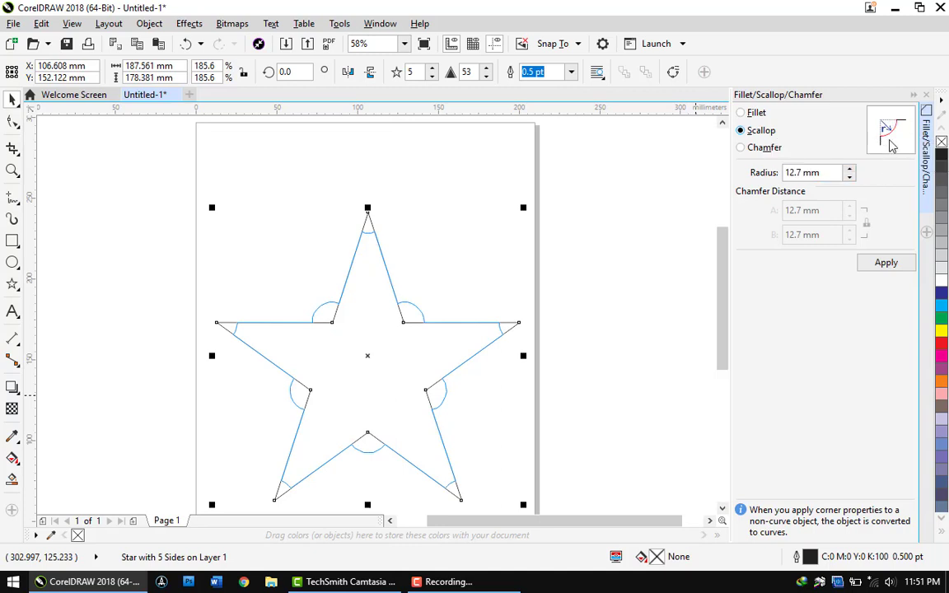
left_click(758, 114)
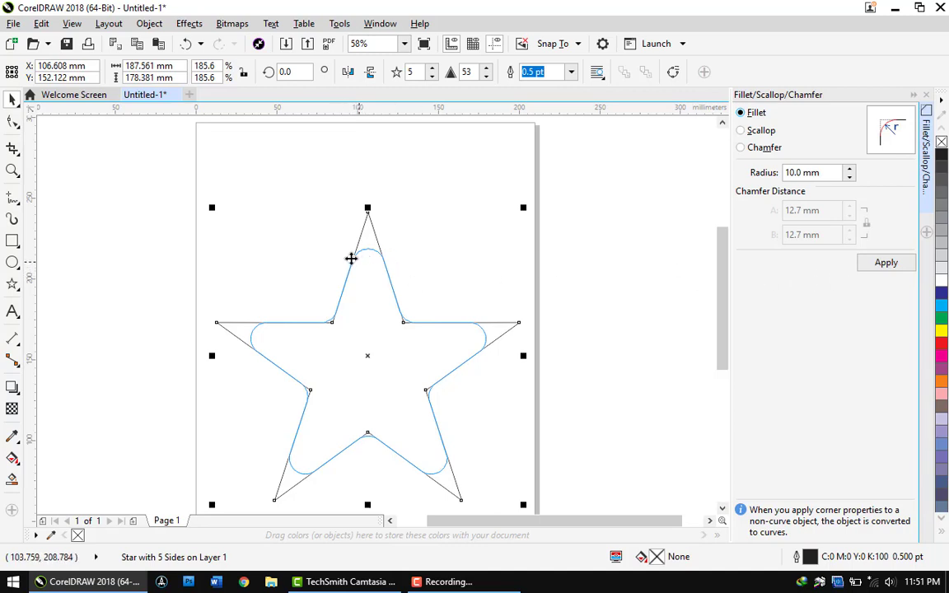
left_click(883, 262)
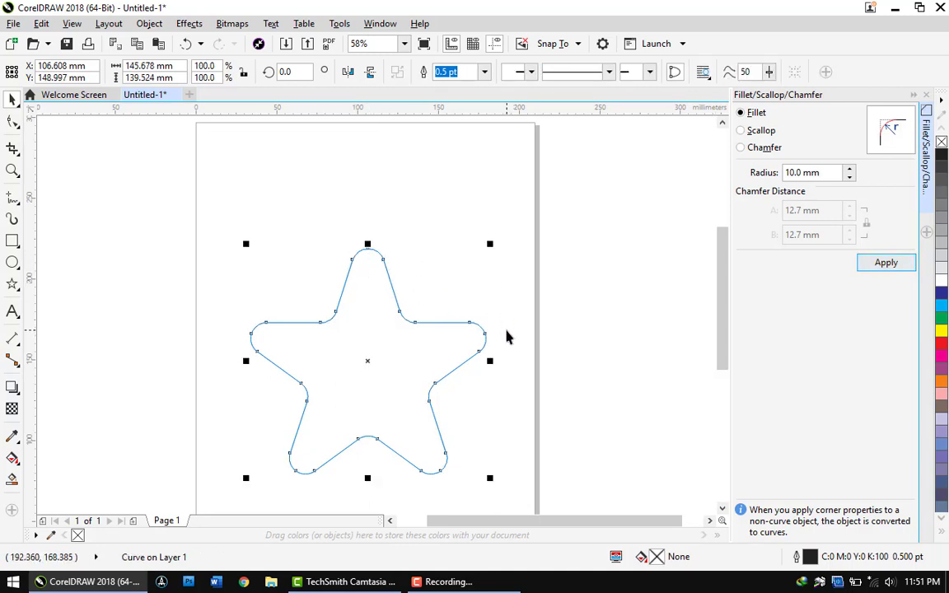
key("ctrl+z")
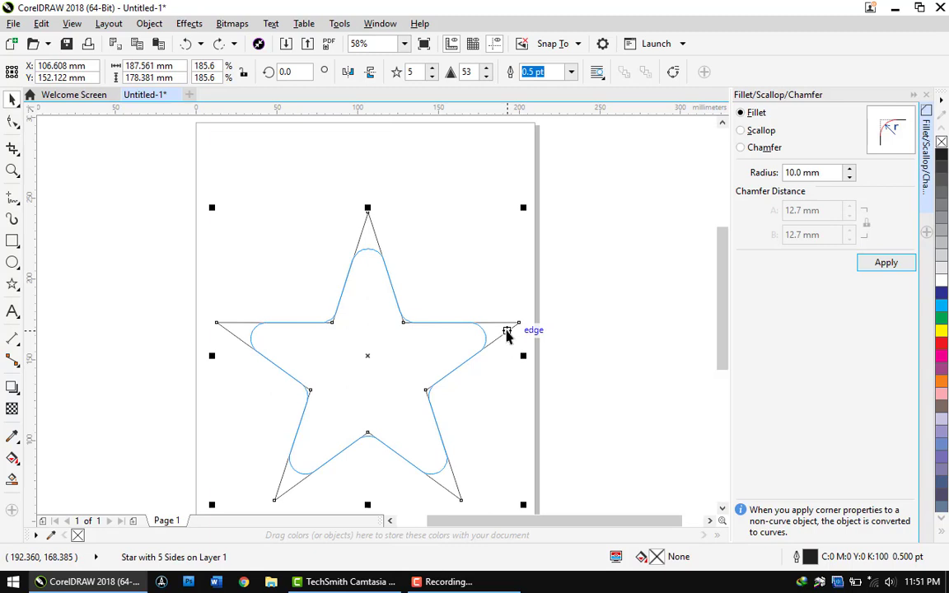
Step: Preview the Scallop and Chamfer corner types on the star
left_click(751, 130)
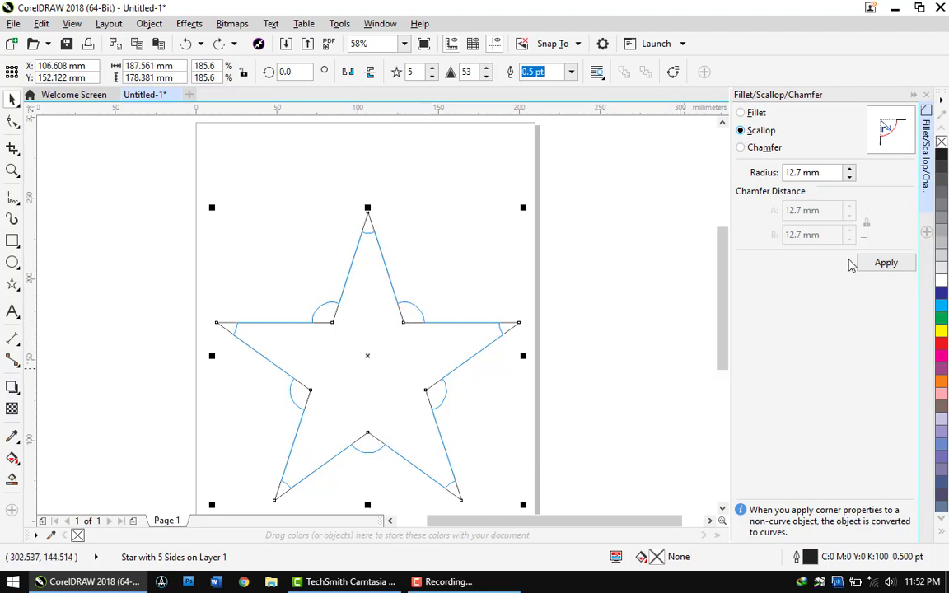
left_click(751, 149)
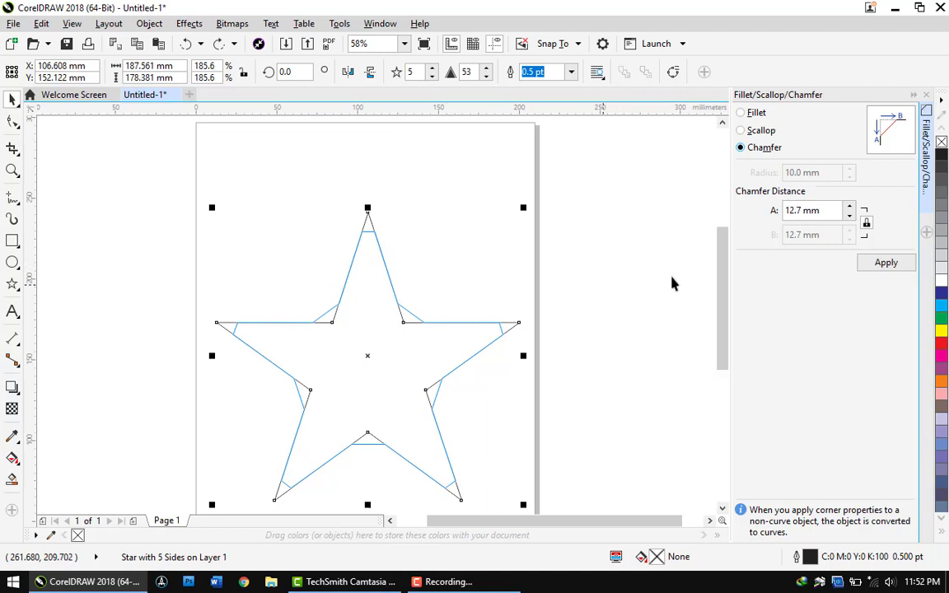
Step: Round all corners of the star with a 5 mm fillet and deselect it
left_click(760, 119)
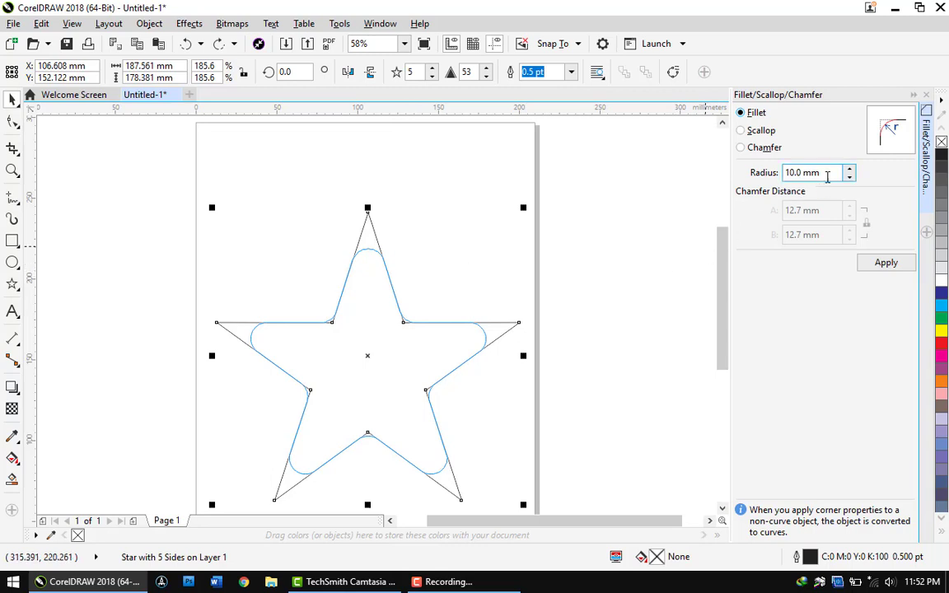
double_click(792, 172)
type("5")
key("Return")
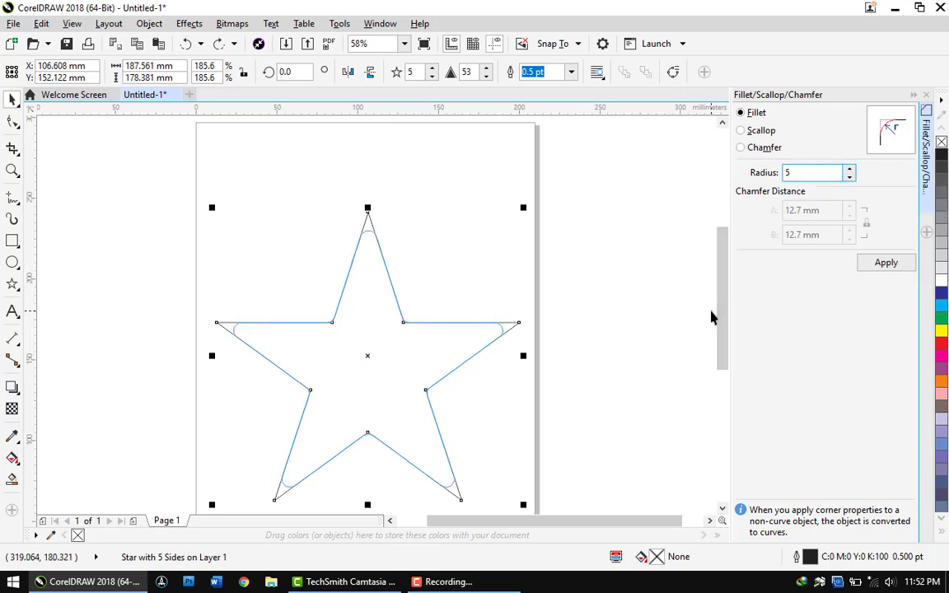
left_click(646, 341)
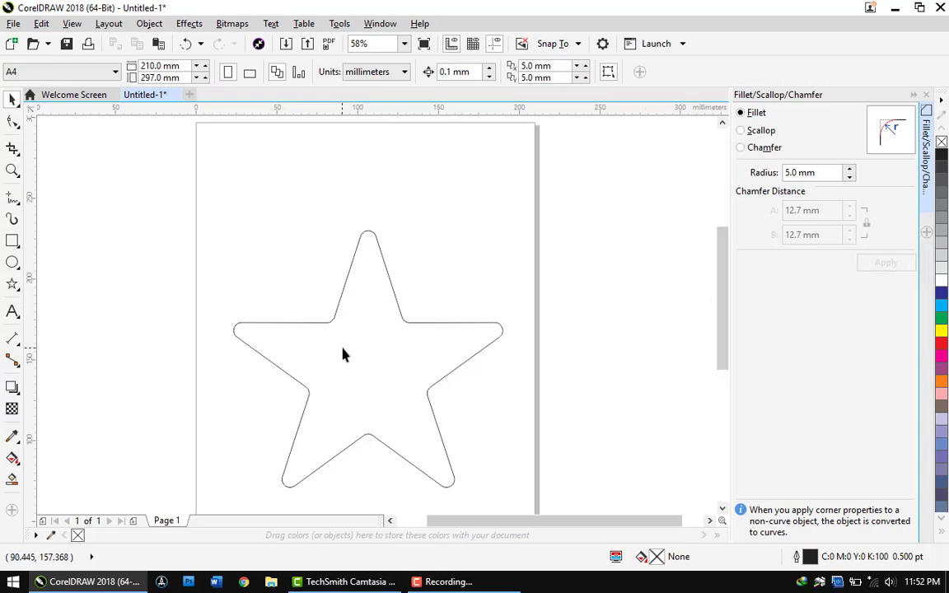
Step: Shrink the rounded star to about a third of its size and move it to the page's upper-left corner
left_click(369, 348)
left_click_drag(504, 491, 377, 315)
left_click_drag(290, 276, 270, 176)
left_click(578, 246)
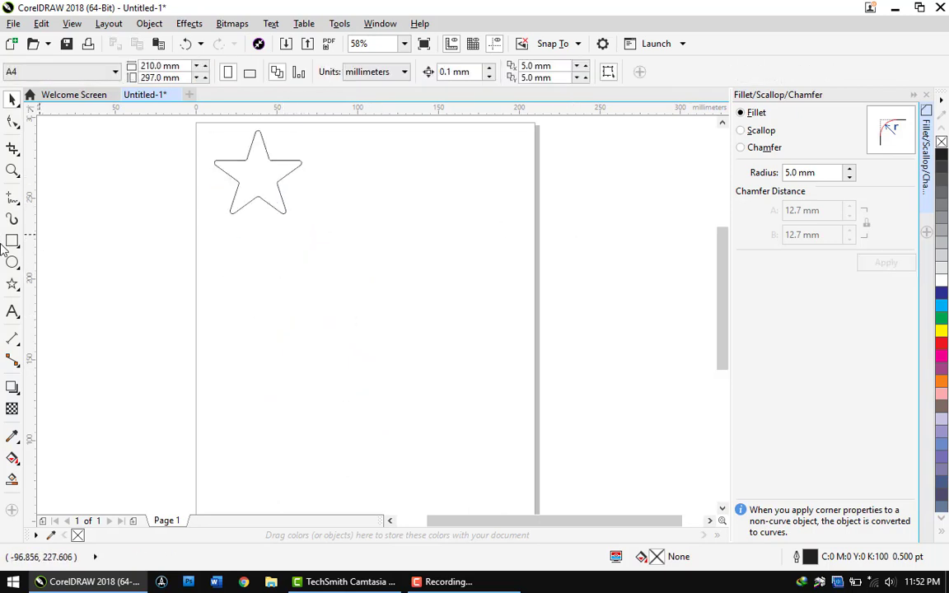
Step: Draw a second five-pointed star about 142 mm wide below the small one and move it to the middle of the page
left_click(11, 286)
left_click_drag(296, 311, 434, 445)
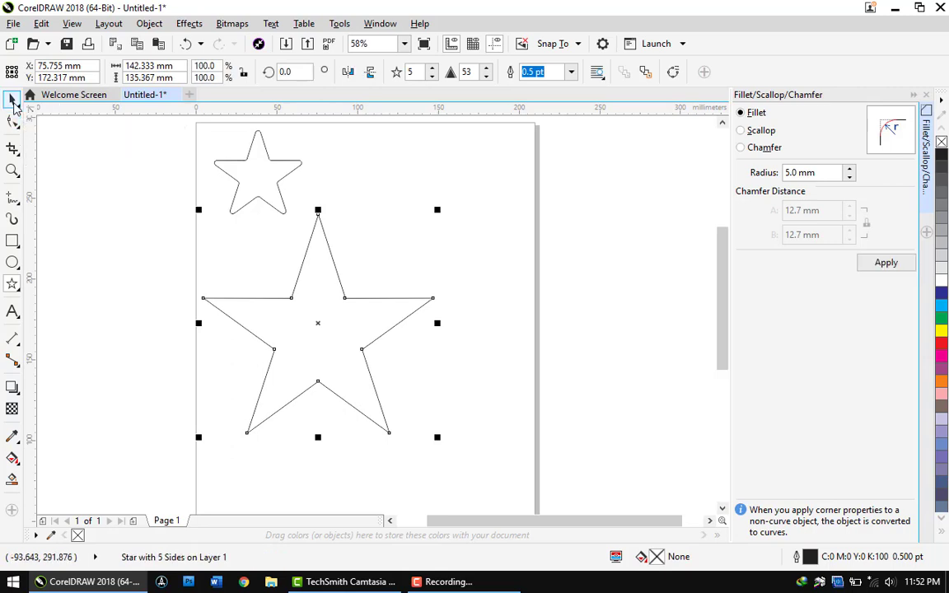
left_click(13, 105)
left_click_drag(325, 346, 367, 376)
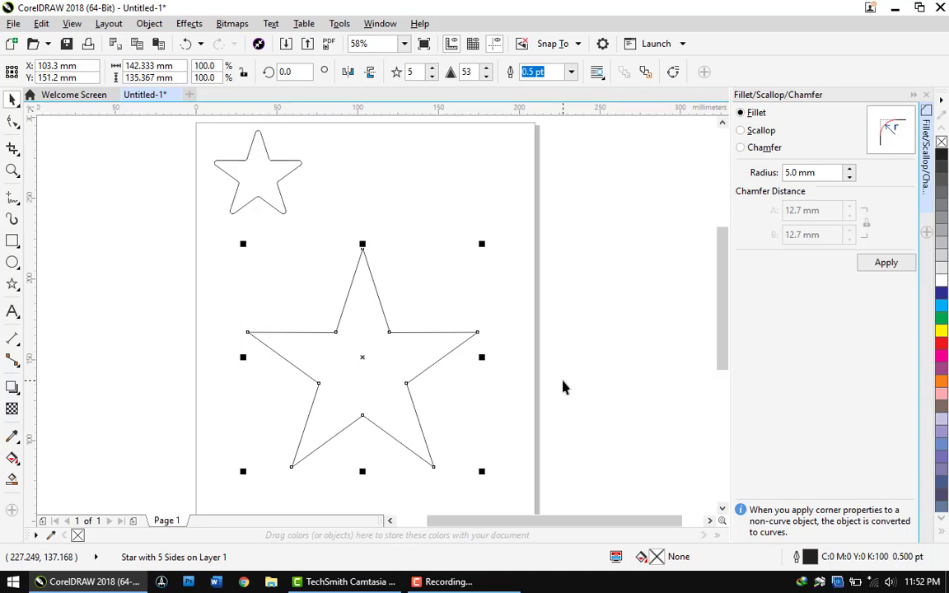
Step: Convert the large star to curves and round only its five outer points with a 5 mm fillet
right_click(360, 353)
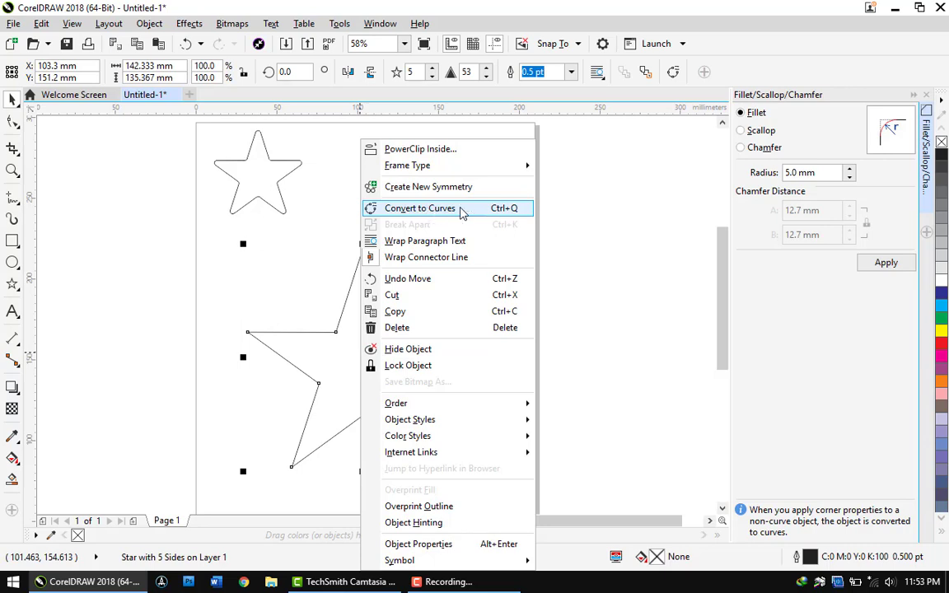
left_click(491, 209)
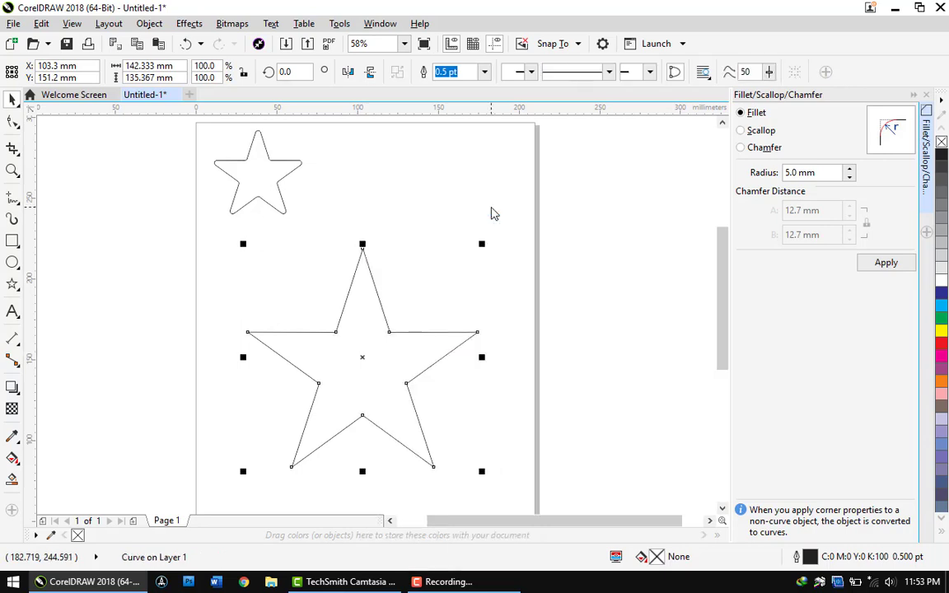
left_click(12, 122)
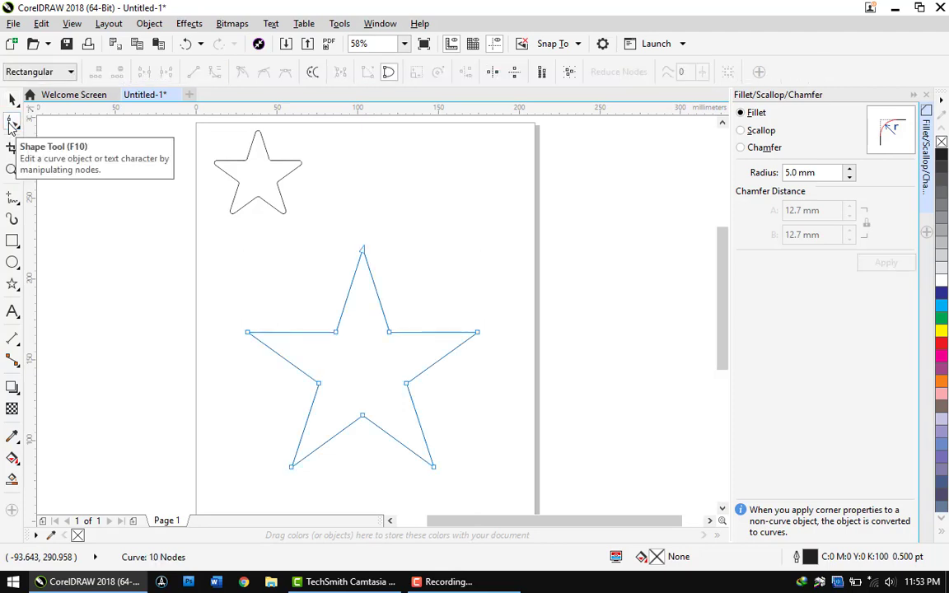
left_click_drag(346, 225, 415, 278)
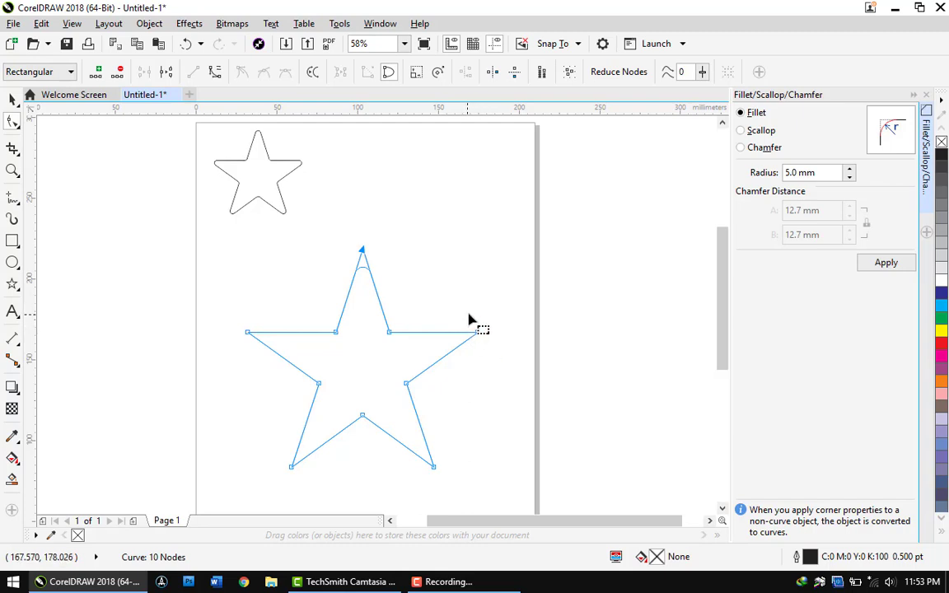
left_click_drag(467, 317, 489, 342)
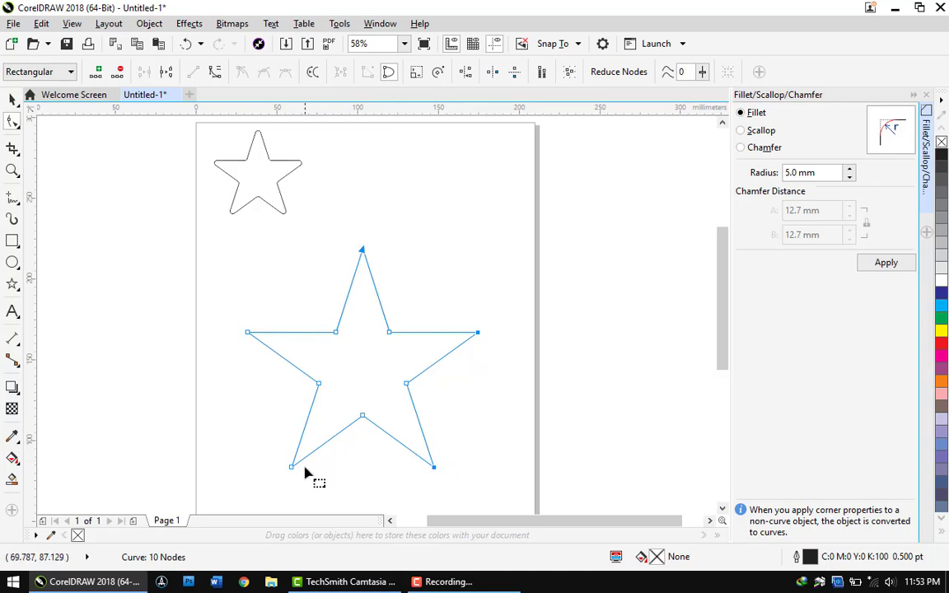
left_click(248, 332)
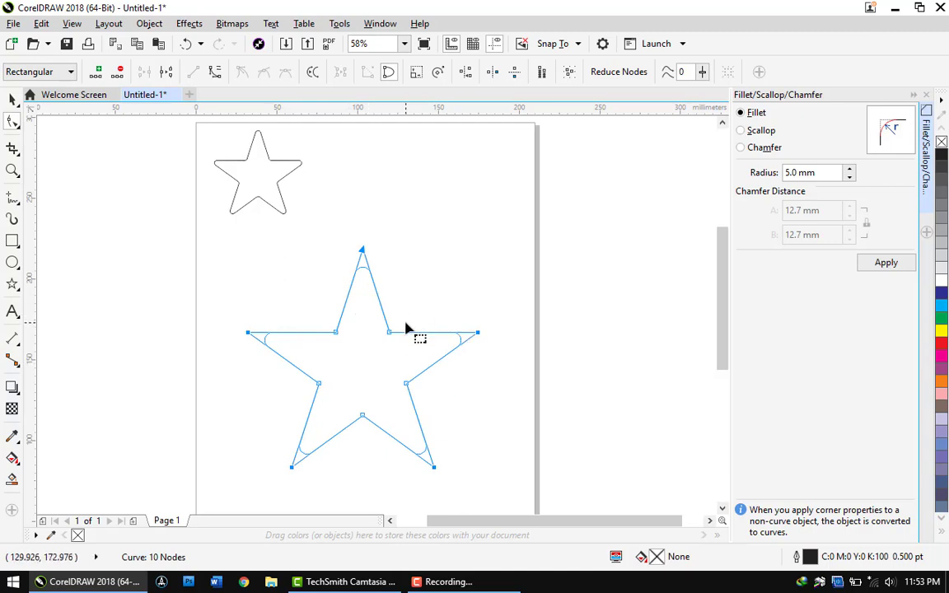
left_click(879, 270)
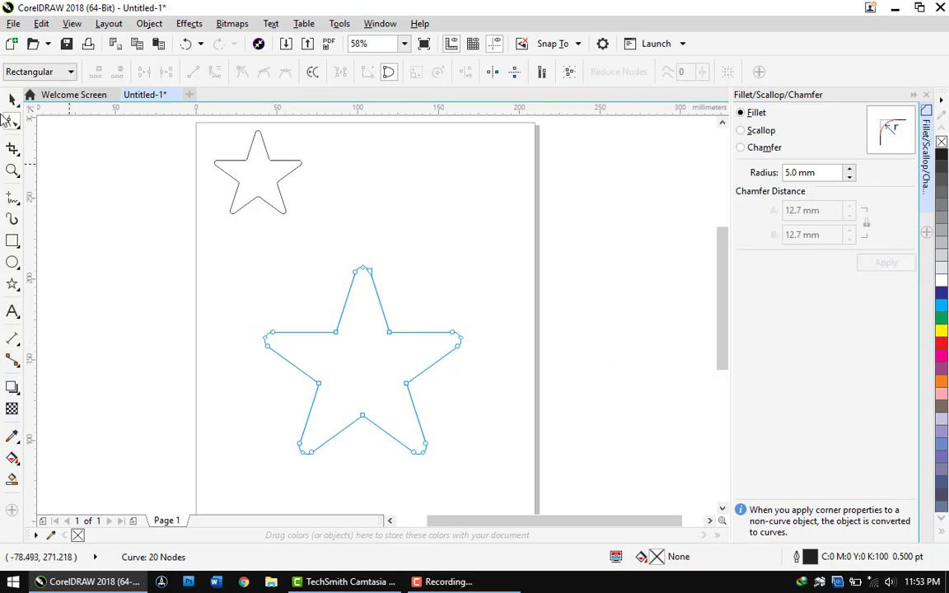
Step: Move the large star to the upper part of the page and enlarge the small rounded star to about 132 mm wide
left_click(13, 97)
left_click_drag(396, 352, 421, 255)
left_click_drag(274, 209, 328, 402)
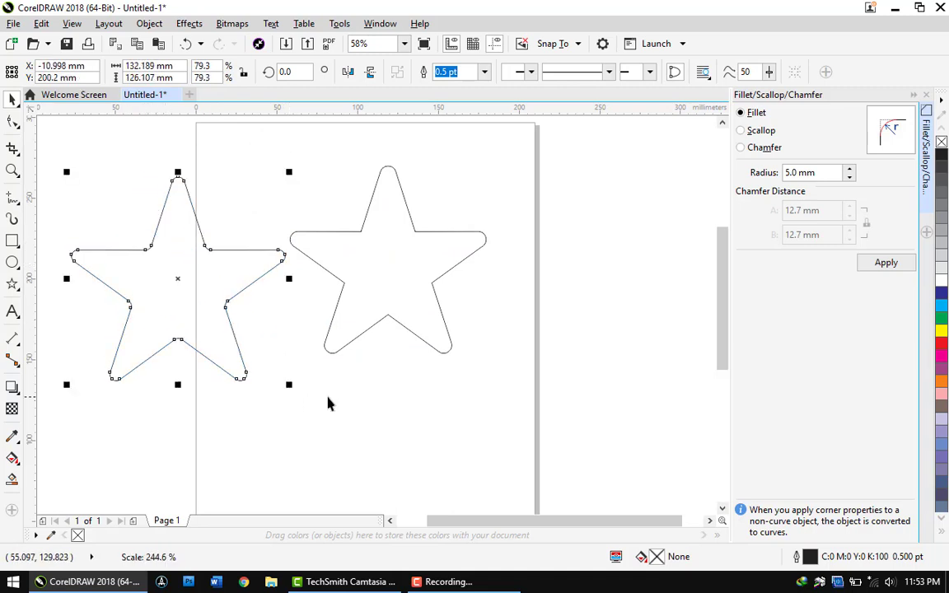
Step: Fill the fully rounded star with blue and the star with only its outer points rounded with green
left_click(941, 296)
key("Escape")
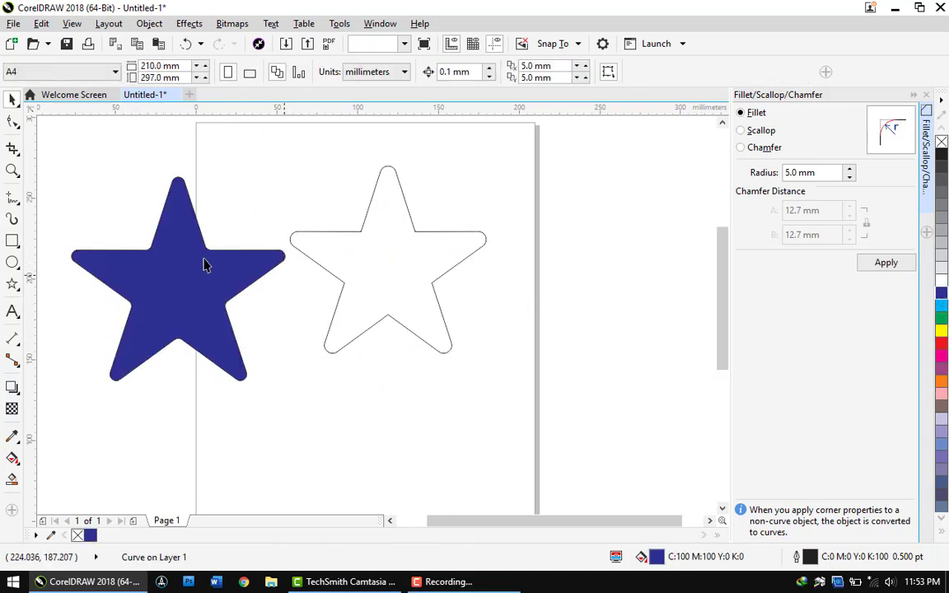
left_click(412, 236)
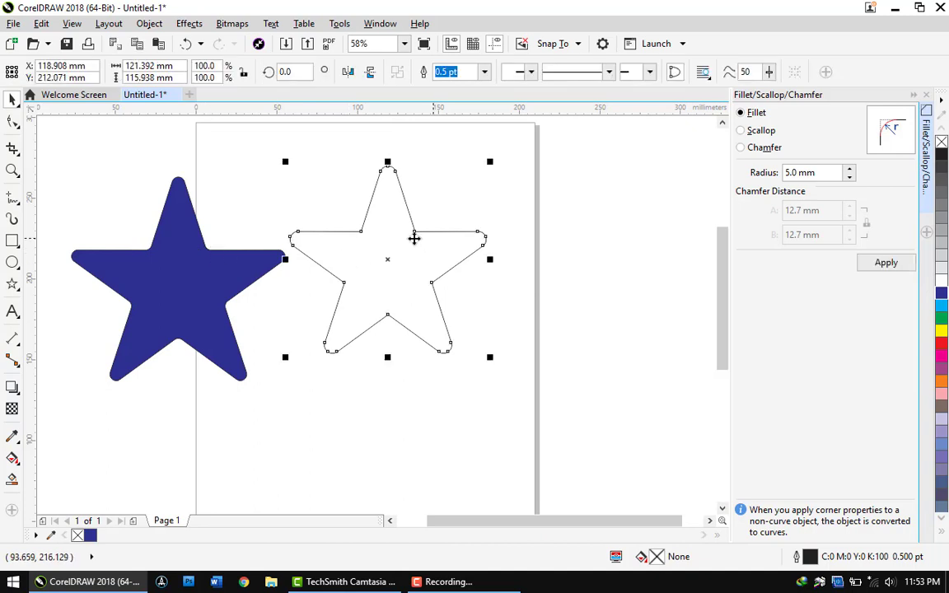
left_click(941, 318)
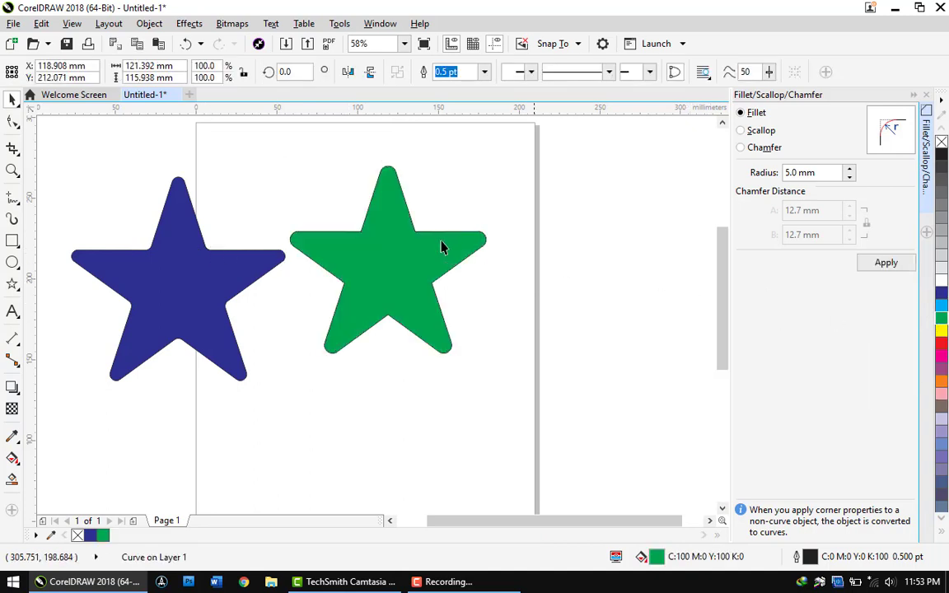
key("Escape")
Step: Stack the green star over the blue star so their inner corners can be compared
scroll(426, 241, "up", 3)
scroll(192, 269, "down", 1)
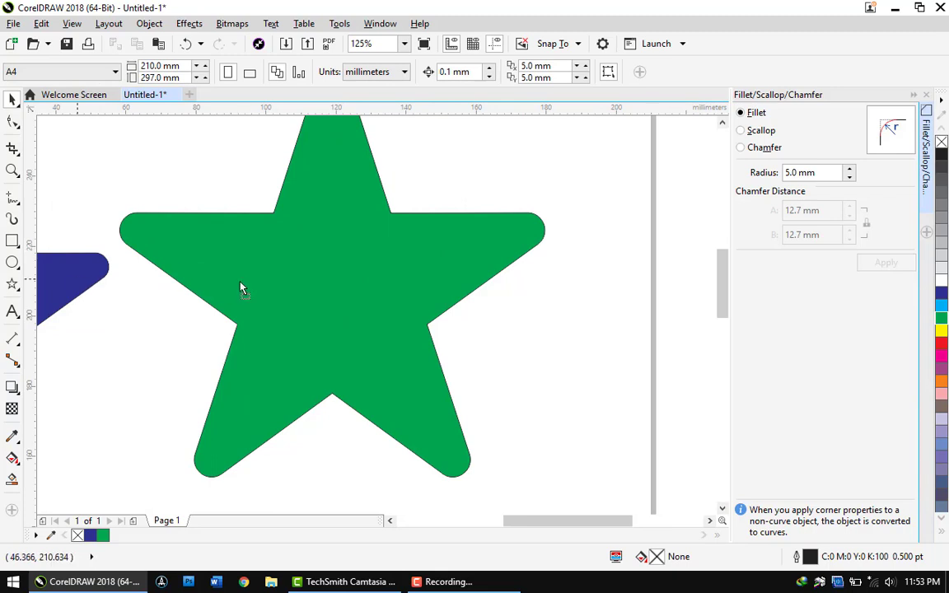
left_click_drag(238, 288, 513, 262)
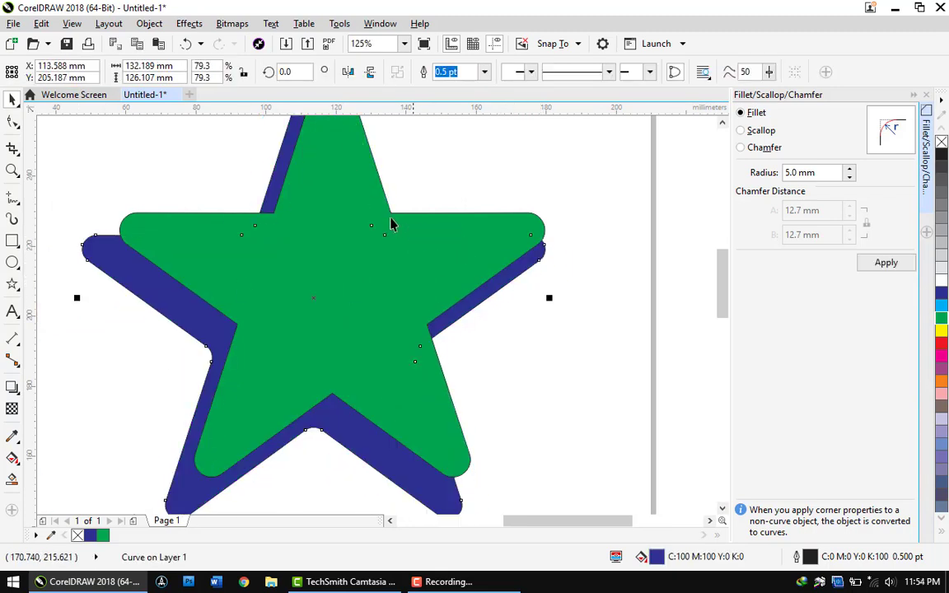
left_click_drag(381, 253, 343, 303)
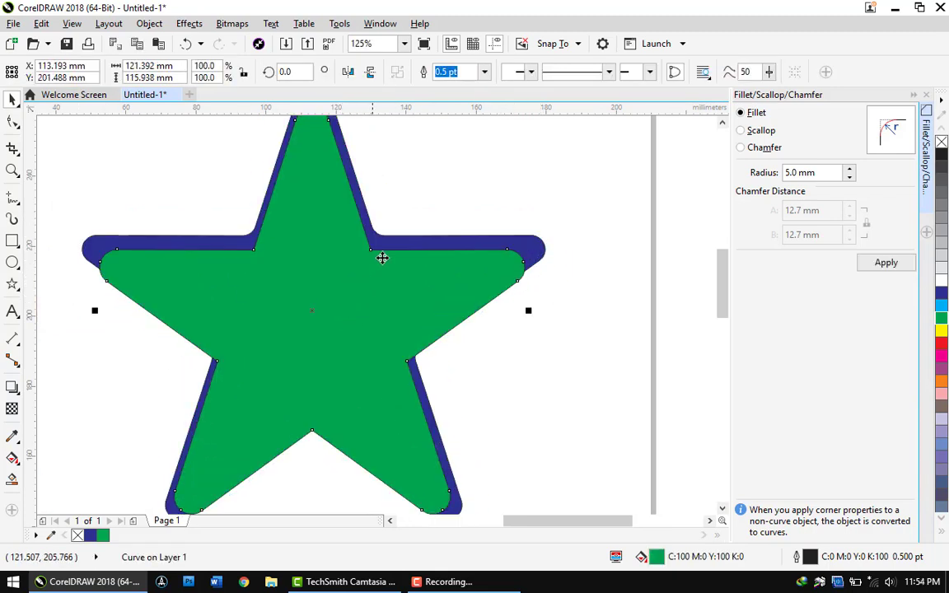
scroll(370, 235, "up", 4)
scroll(364, 165, "down", 3)
scroll(383, 156, "up", 3)
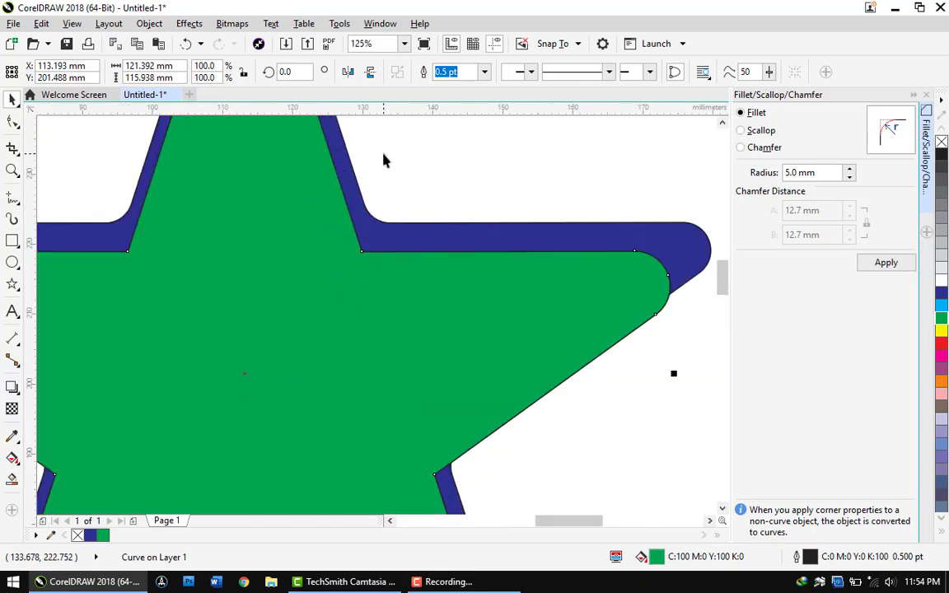
scroll(370, 255, "up", 2)
Step: Round only the green star's upper-right inner corner with a 10 mm fillet and deselect the star
left_click(13, 122)
left_click_drag(345, 208, 438, 323)
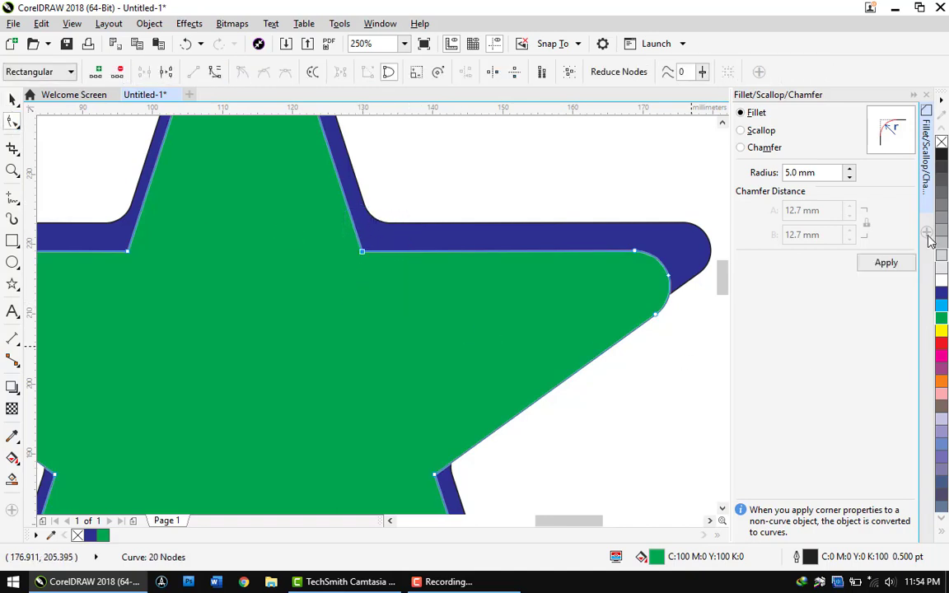
triple_click(810, 171)
type("10")
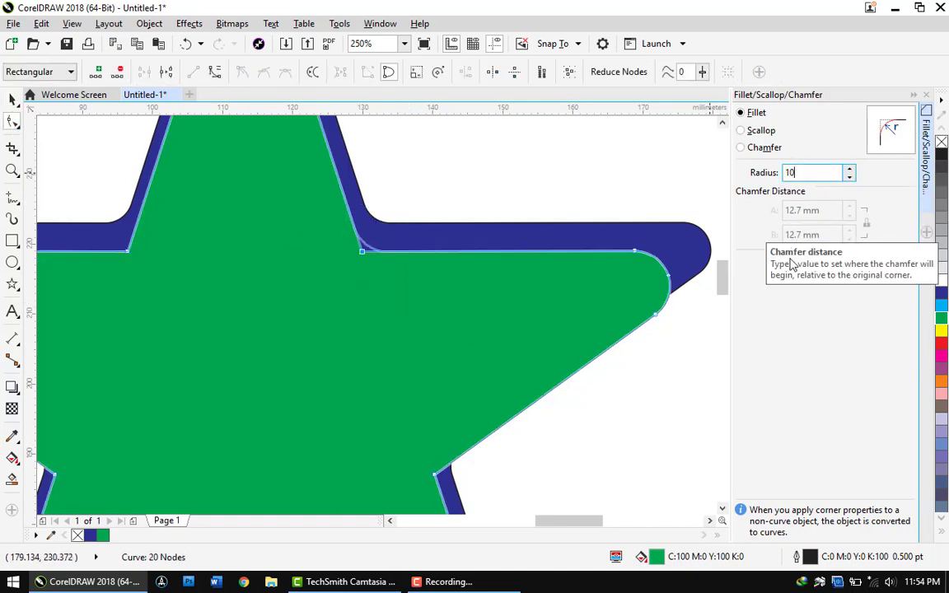
key("Tab")
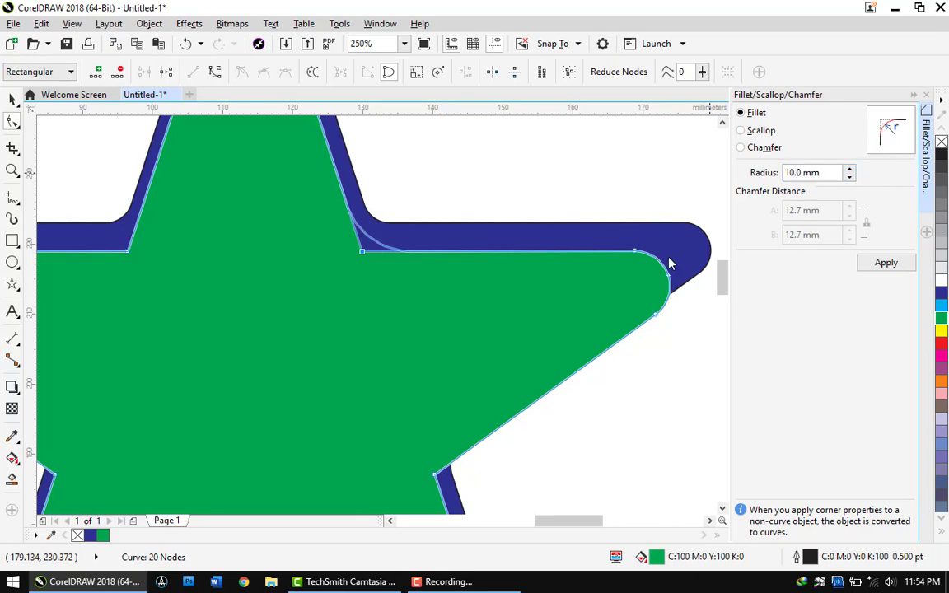
left_click(906, 262)
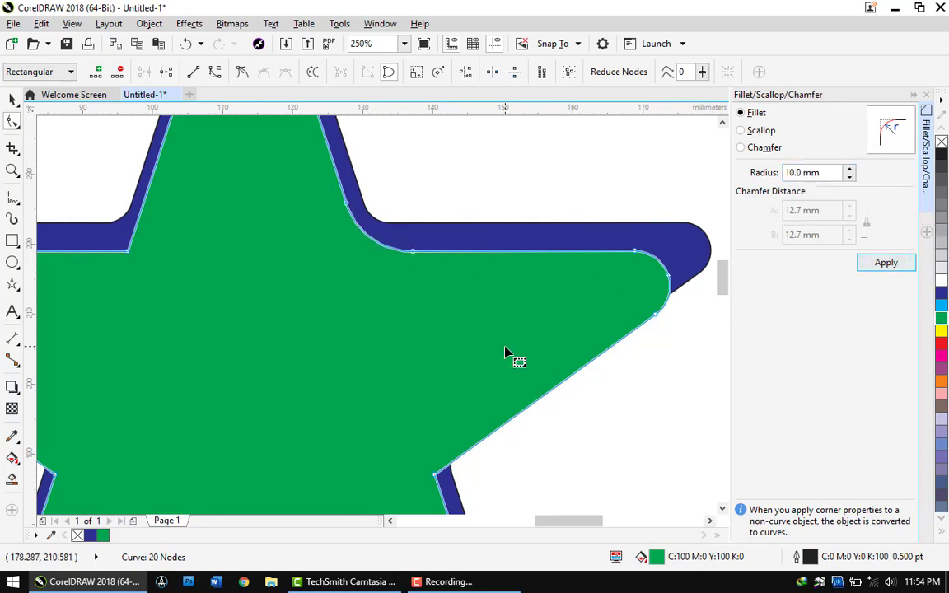
left_click(13, 99)
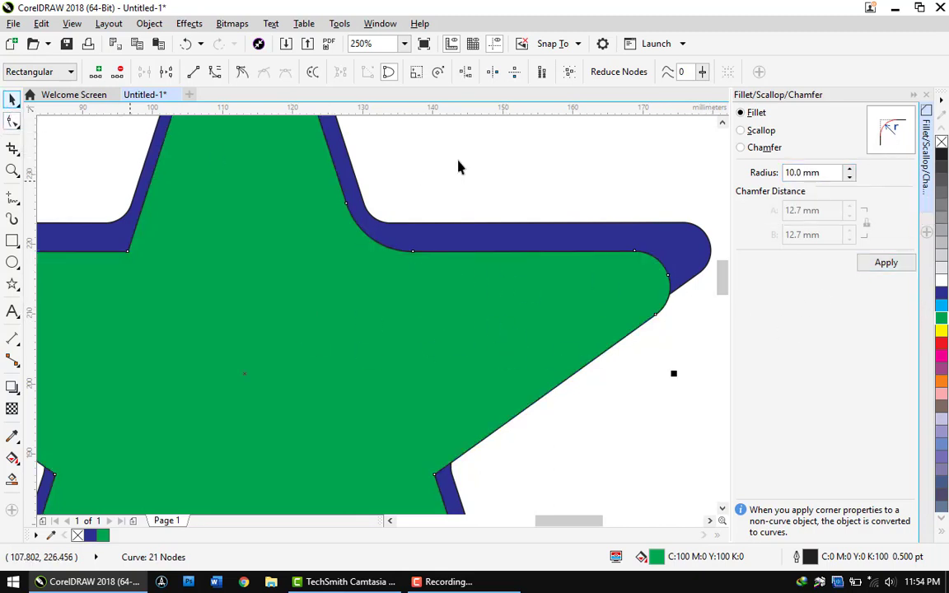
left_click(468, 176)
Step: Move the green star to the page's upper-left edge and the blue star directly below it, clearing the page's middle
scroll(472, 210, "down", 1)
scroll(340, 286, "up", 1)
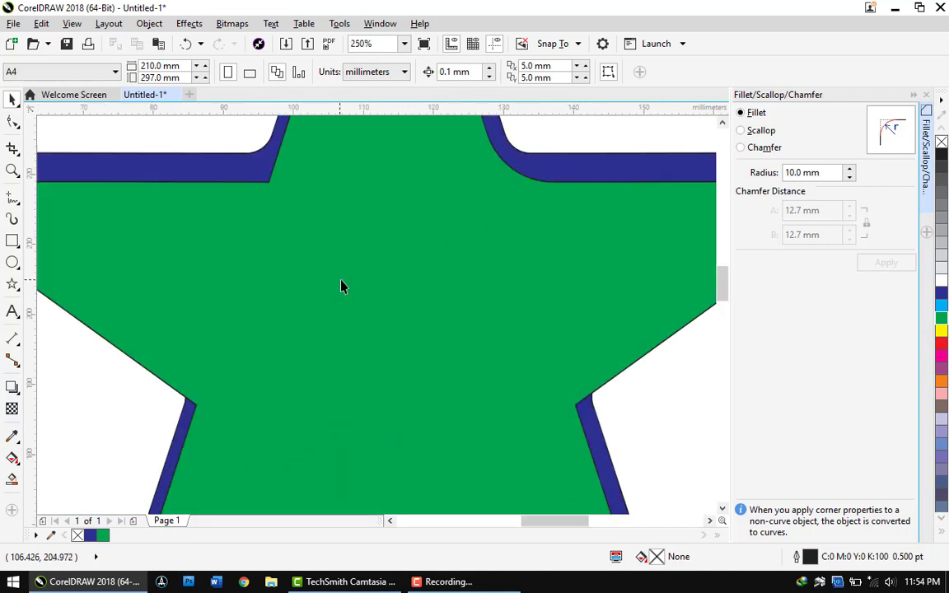
scroll(345, 285, "down", 1)
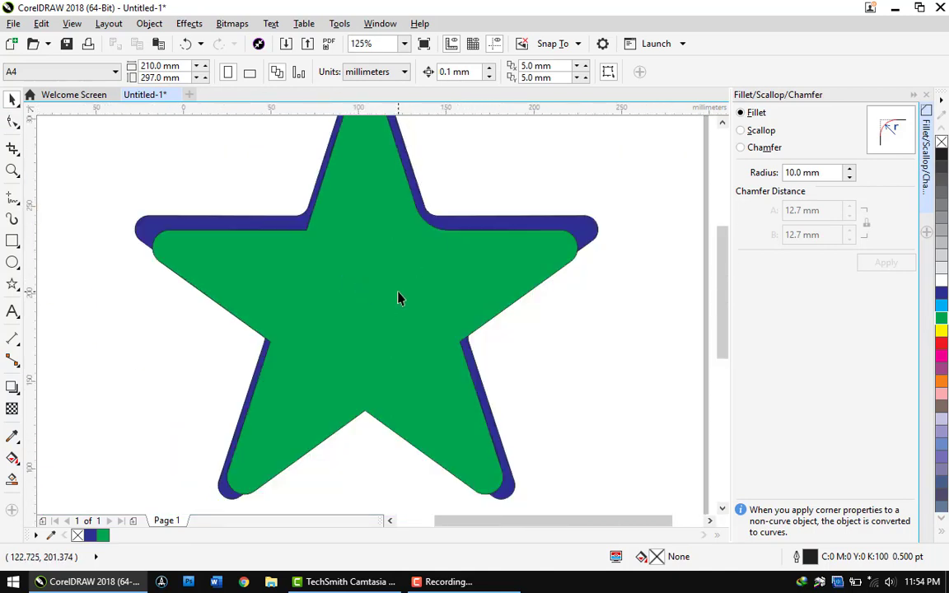
scroll(398, 298, "down", 1)
left_click_drag(400, 259, 159, 188)
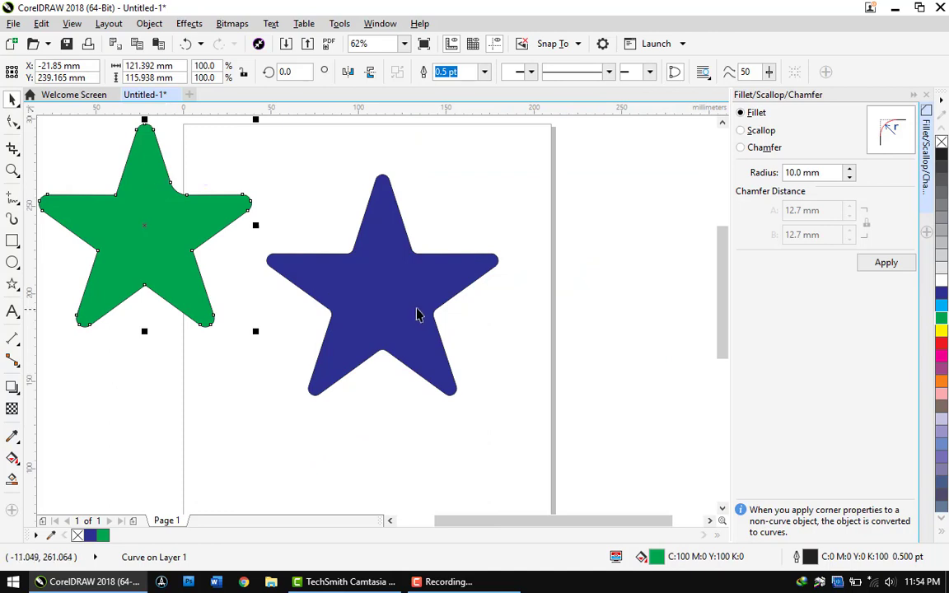
left_click_drag(416, 314, 195, 438)
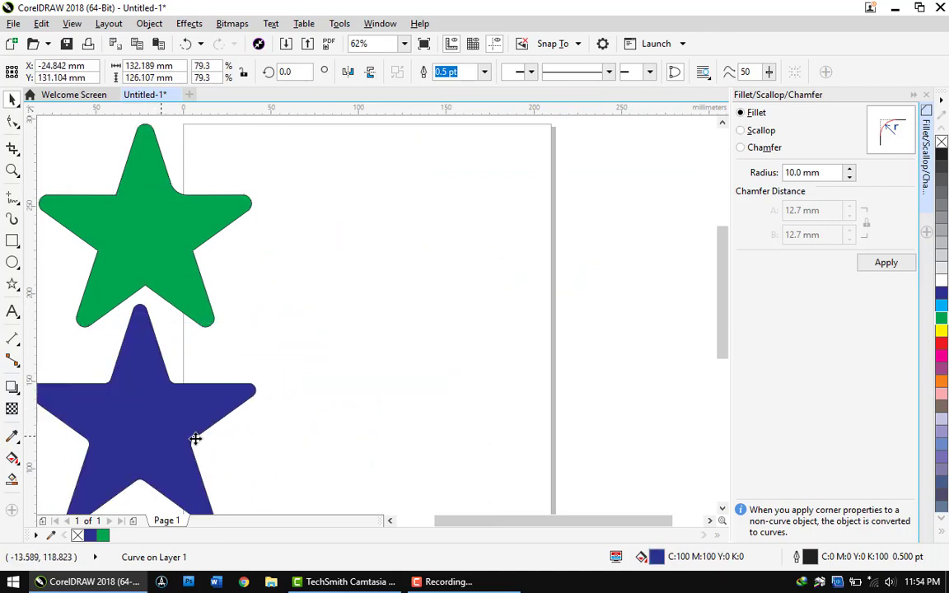
left_click(371, 404)
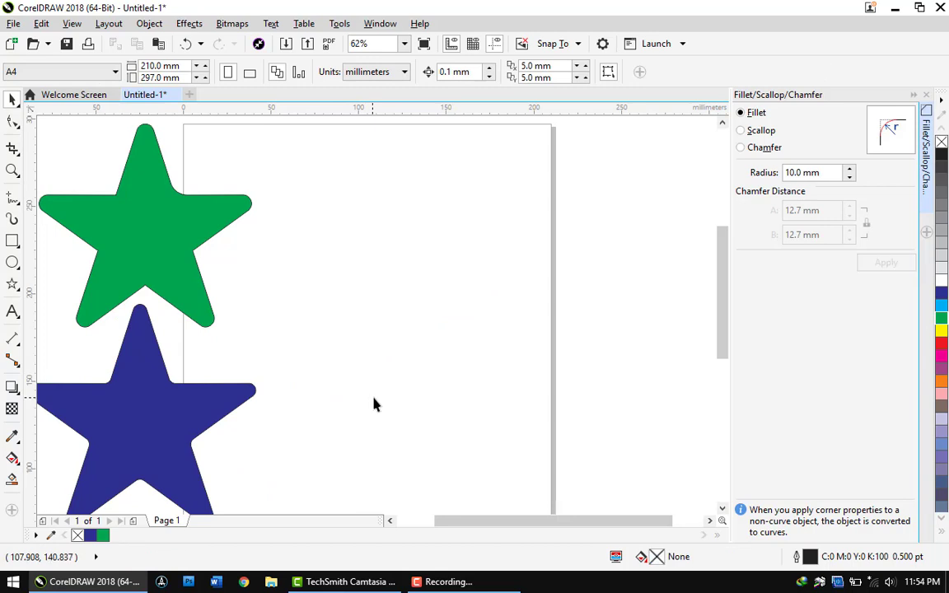
Step: Add the letter X as artistic text on the empty part of the page and enlarge it to about 161 pt
left_click(13, 311)
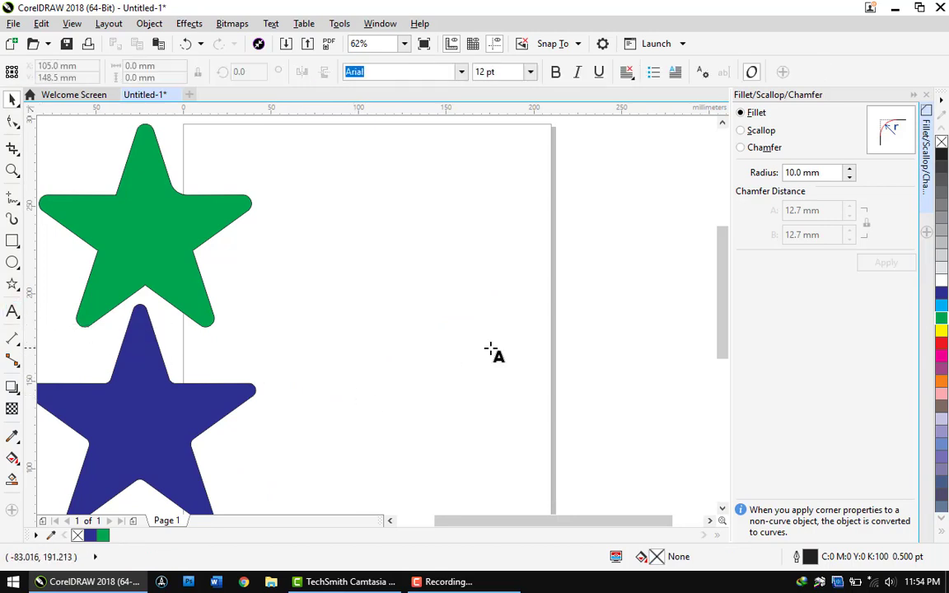
left_click(375, 309)
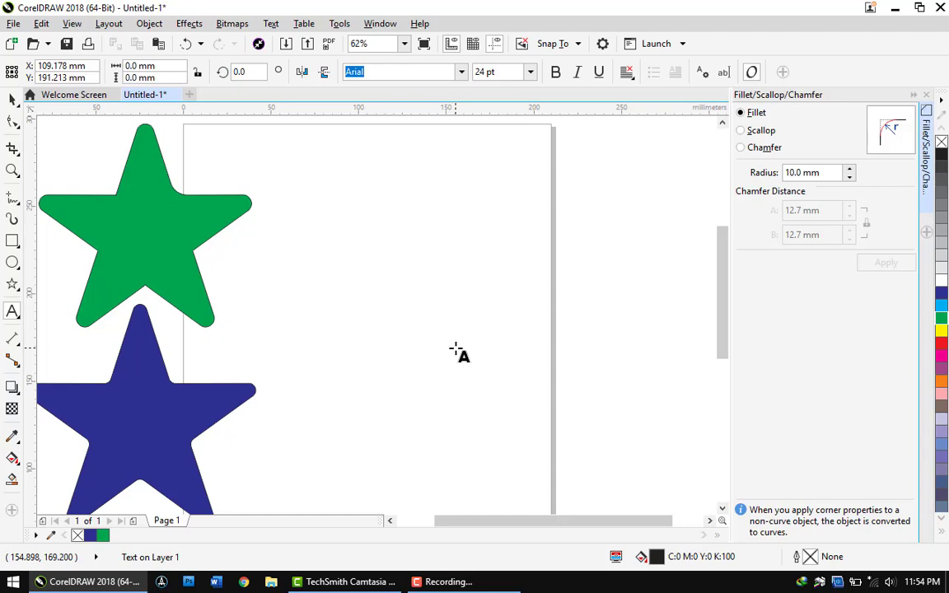
key("Escape")
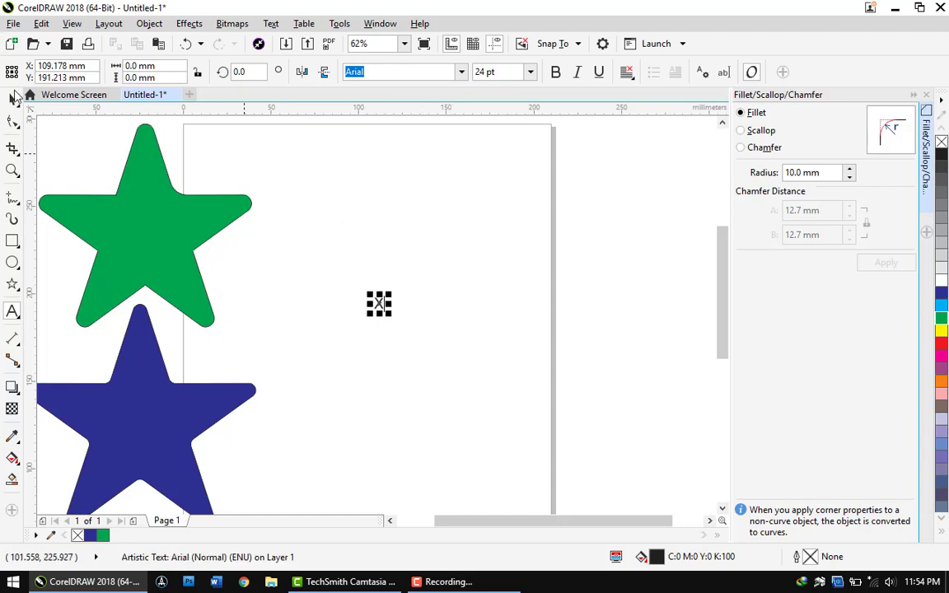
left_click_drag(392, 292, 444, 233)
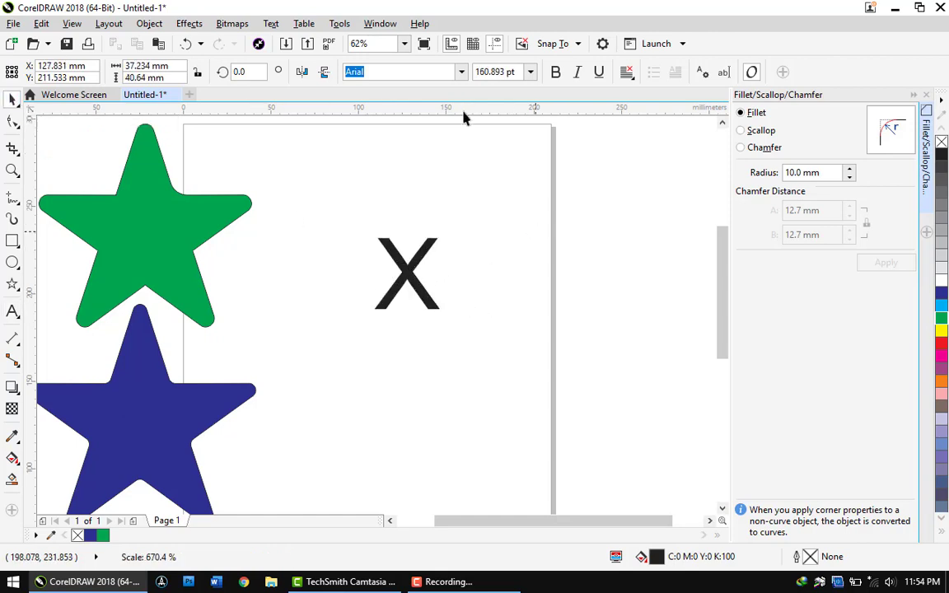
Step: Set the X in Arial Black, enlarge it to about 90 mm wide and move it to the middle of the page
left_click(462, 73)
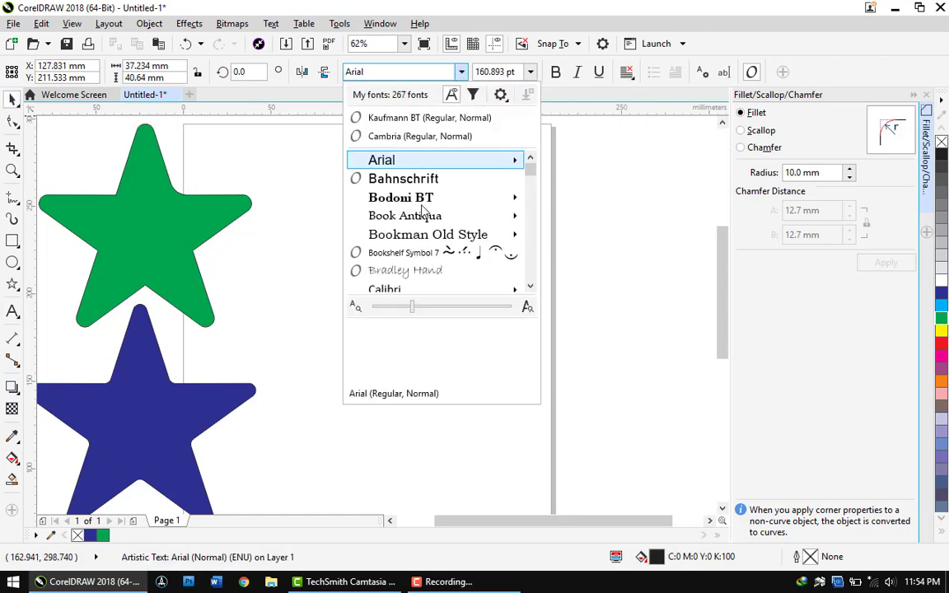
mouse_move(494, 160)
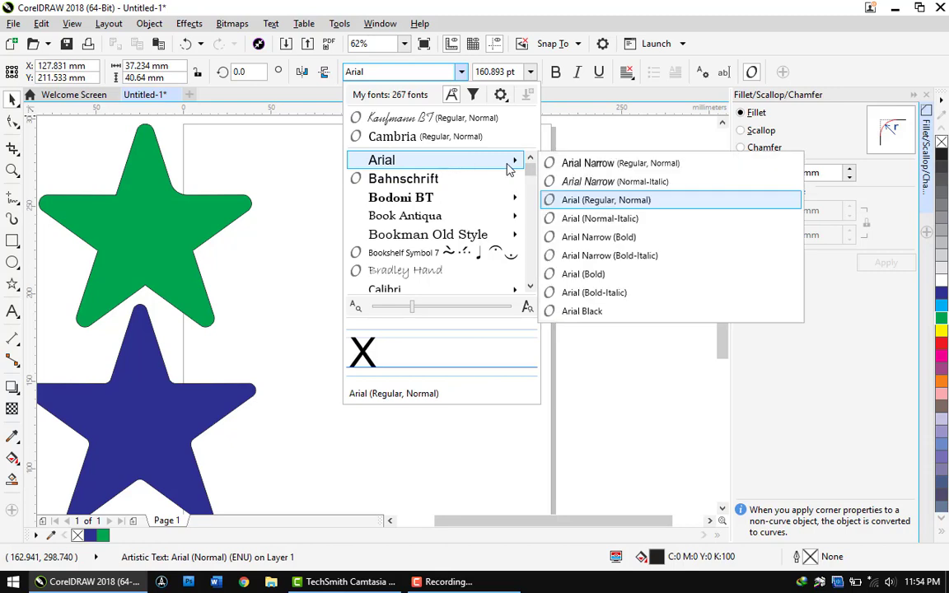
left_click(596, 311)
left_click_drag(460, 314, 534, 351)
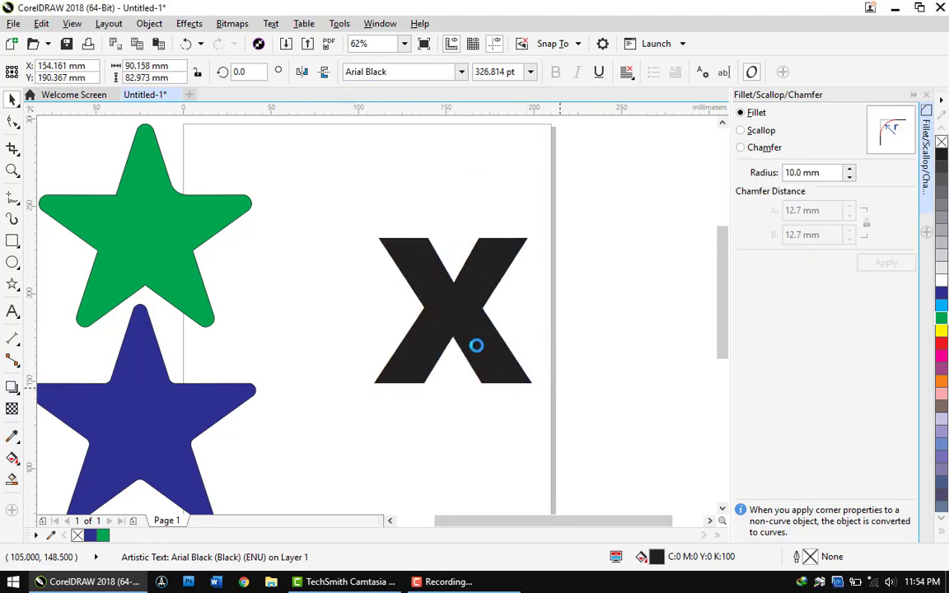
left_click_drag(413, 309, 368, 311)
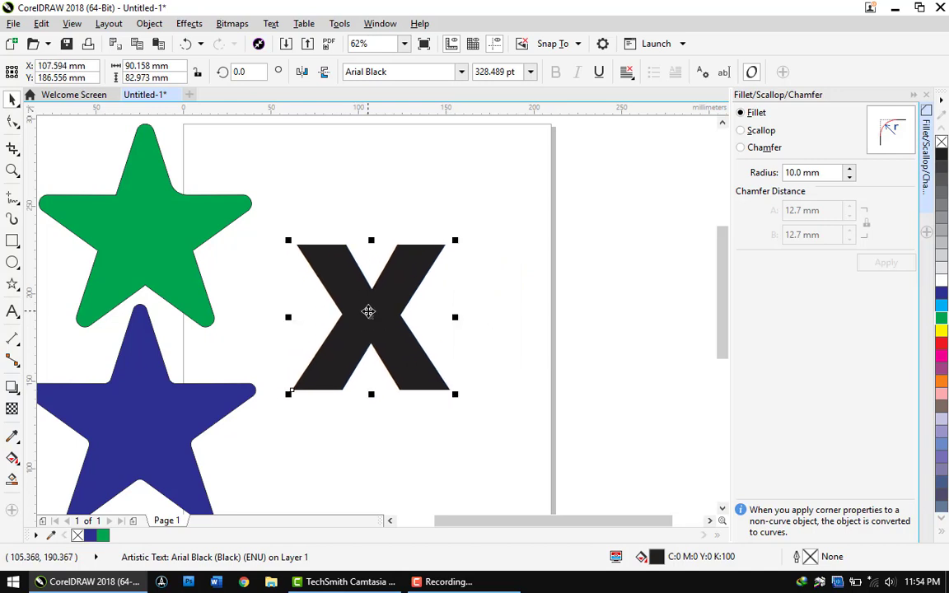
right_click(368, 311)
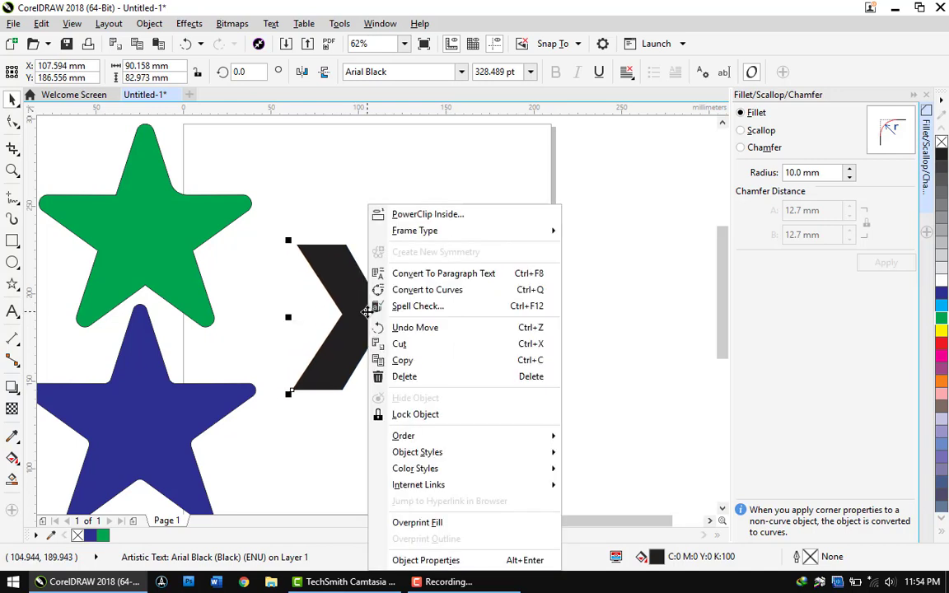
left_click(462, 290)
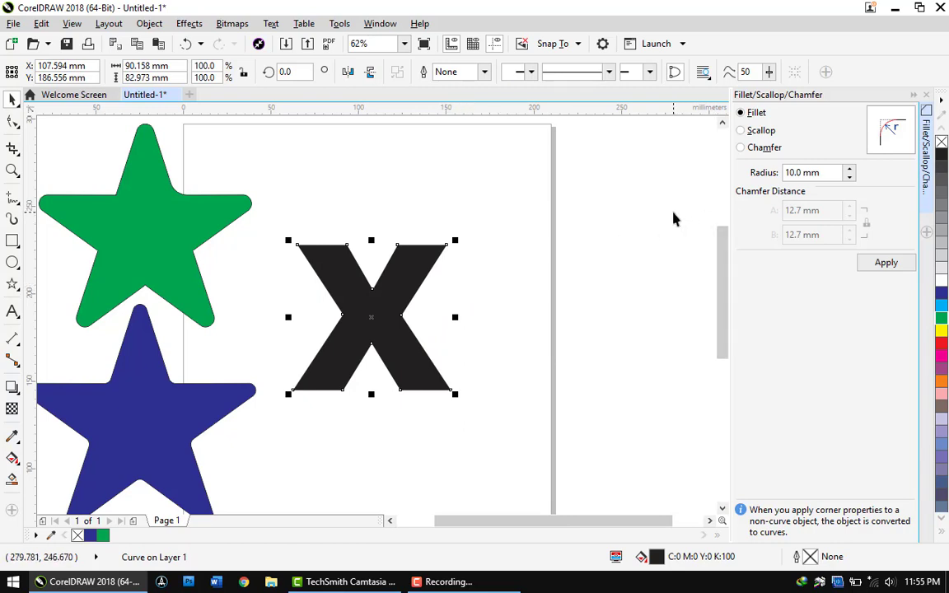
key("ctrl+z")
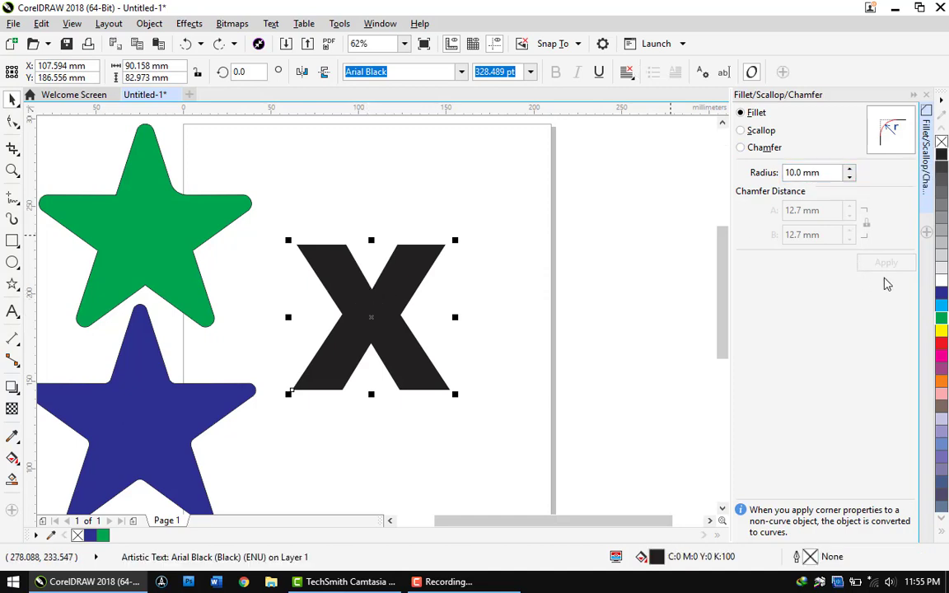
Step: Convert the X to curves and round its top and bottom inner notch corners with a 10 mm fillet
right_click(369, 305)
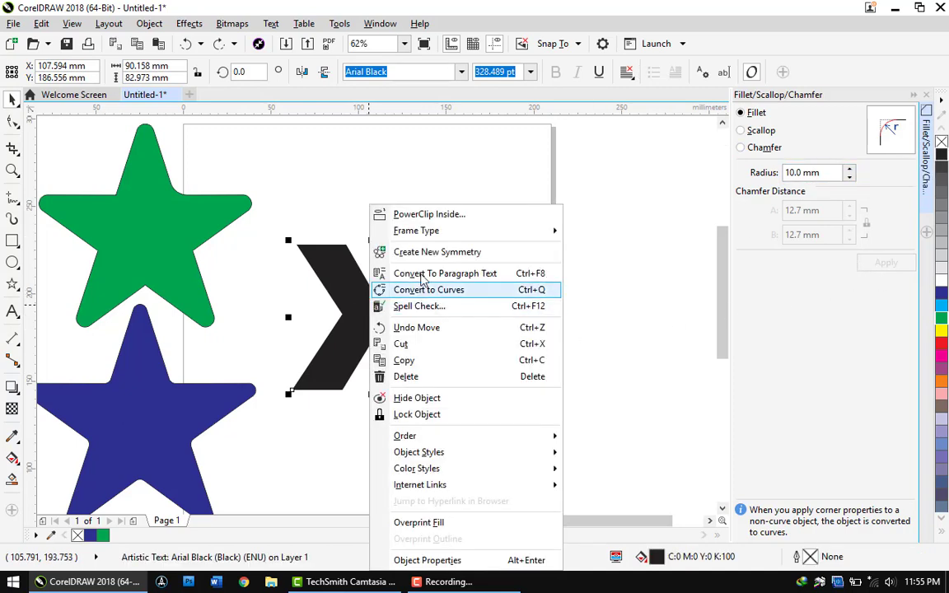
left_click(454, 298)
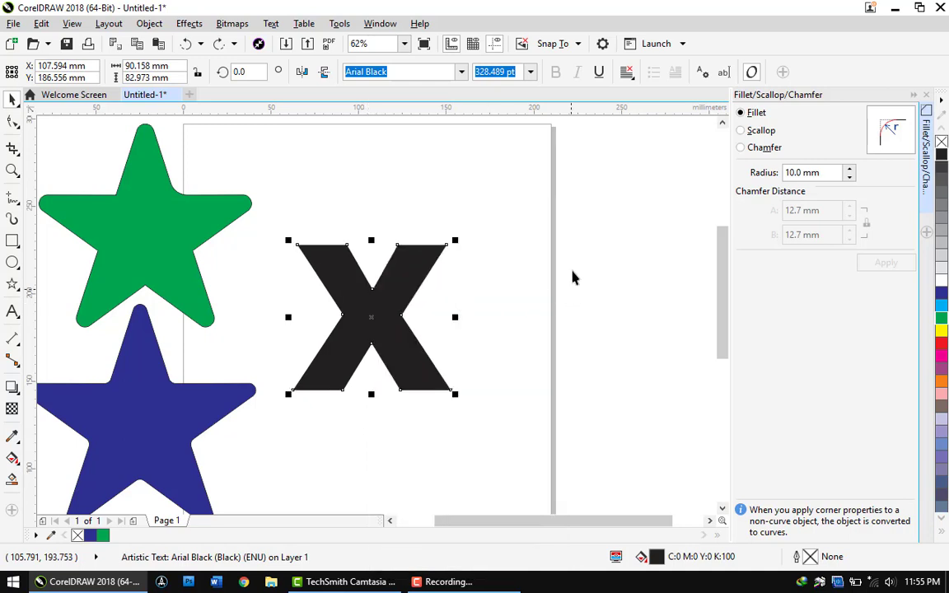
left_click(12, 121)
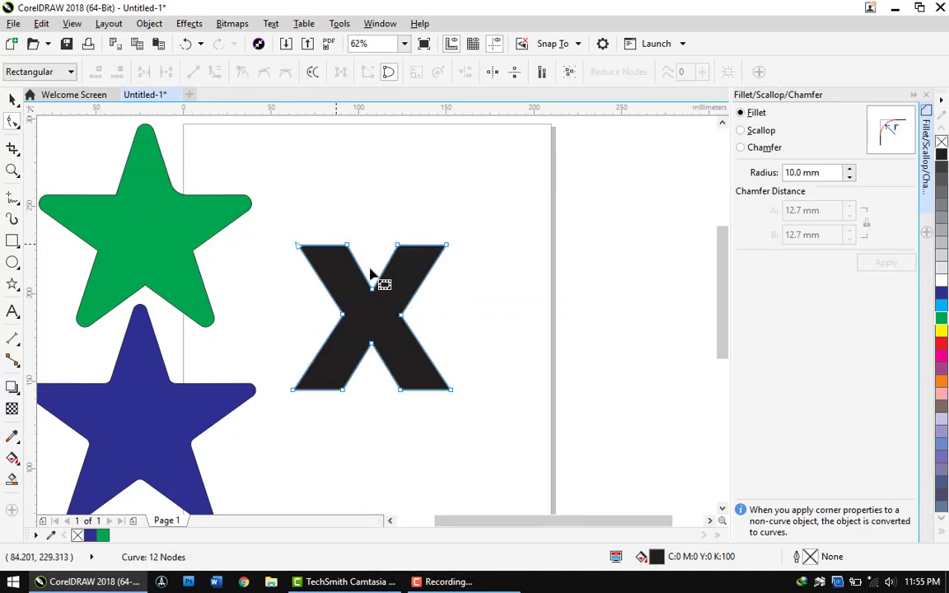
left_click_drag(364, 260, 385, 358)
scroll(382, 303, "up", 1)
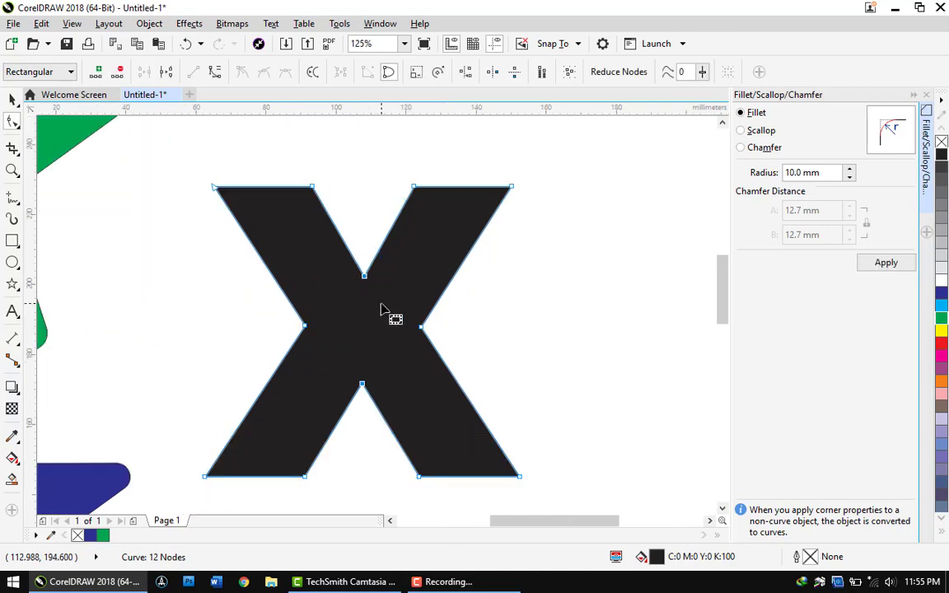
left_click(886, 262)
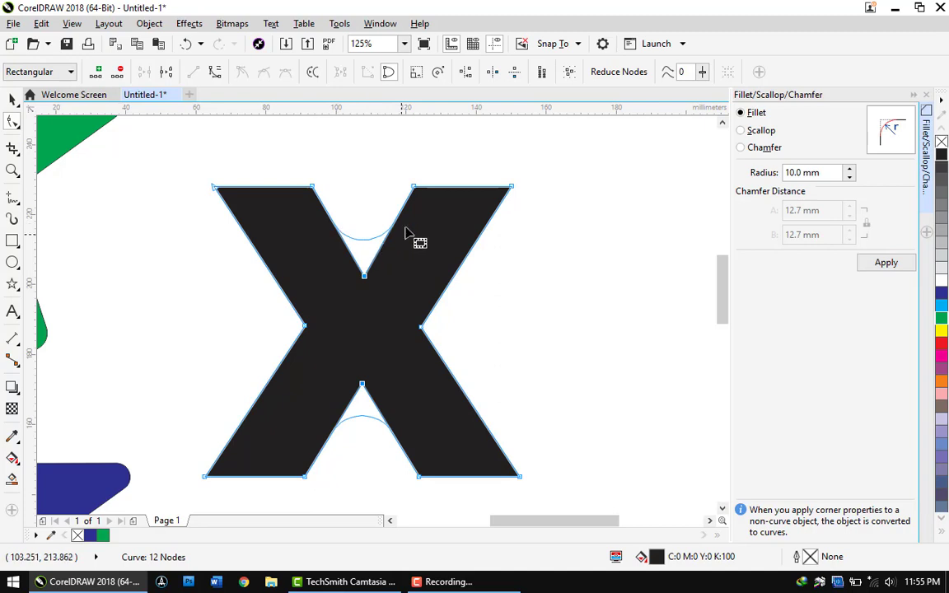
left_click(892, 265)
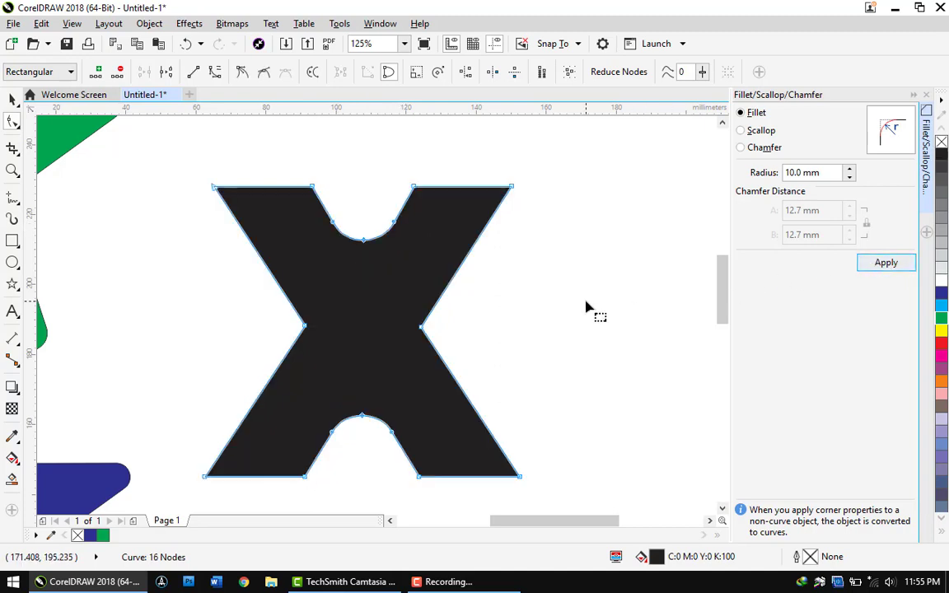
Step: Move the black X up to the upper part of the page and deselect it
left_click(12, 100)
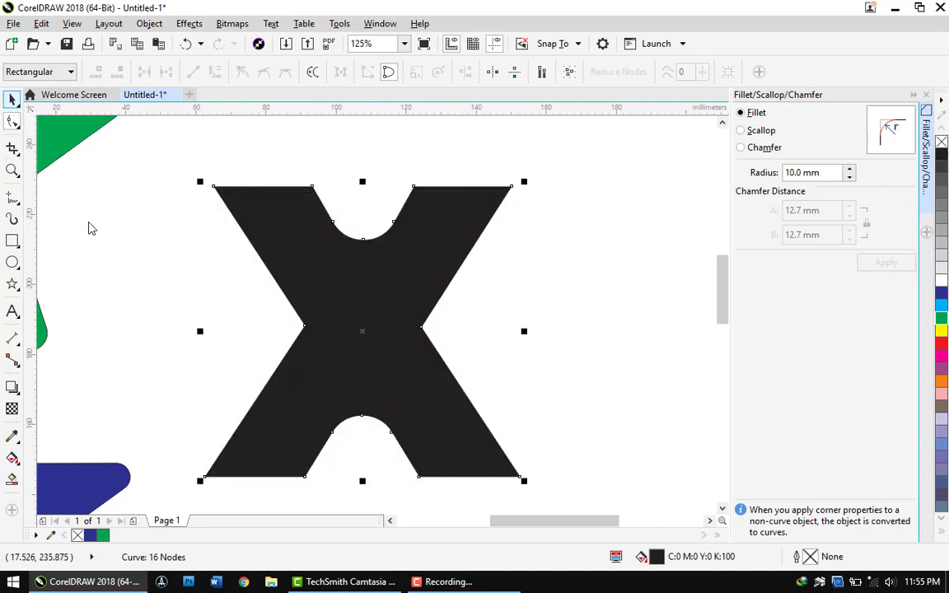
left_click(90, 224)
scroll(424, 297, "down", 2)
scroll(423, 298, "up", 1)
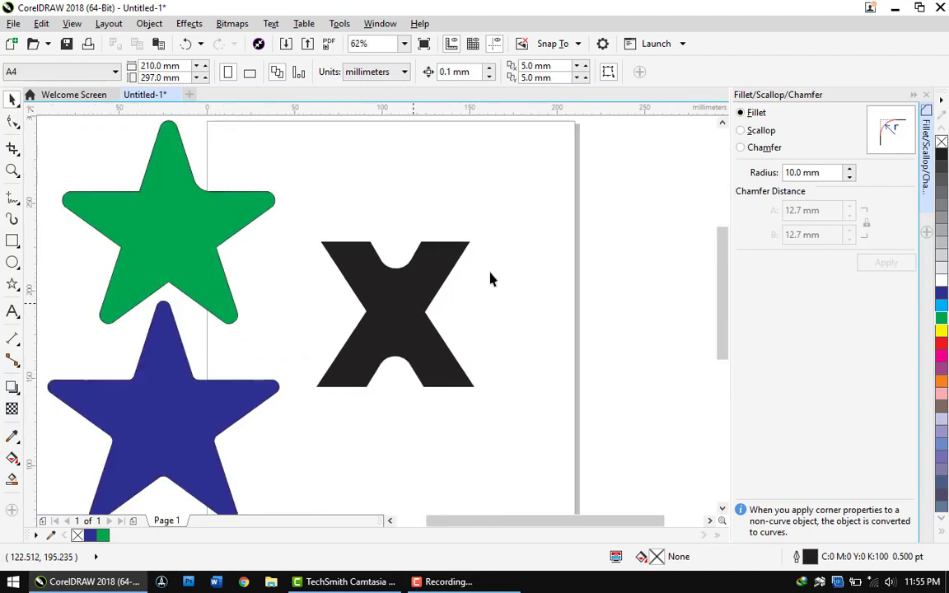
left_click_drag(413, 303, 447, 187)
left_click(545, 327)
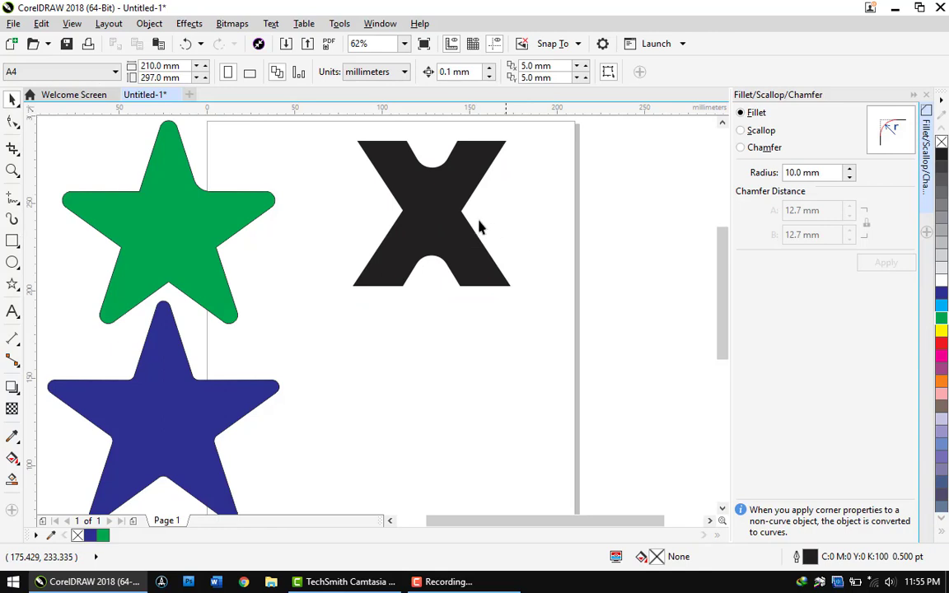
Step: Round the X's two inner side corners with a 20 mm fillet
left_click(426, 210)
left_click(12, 121)
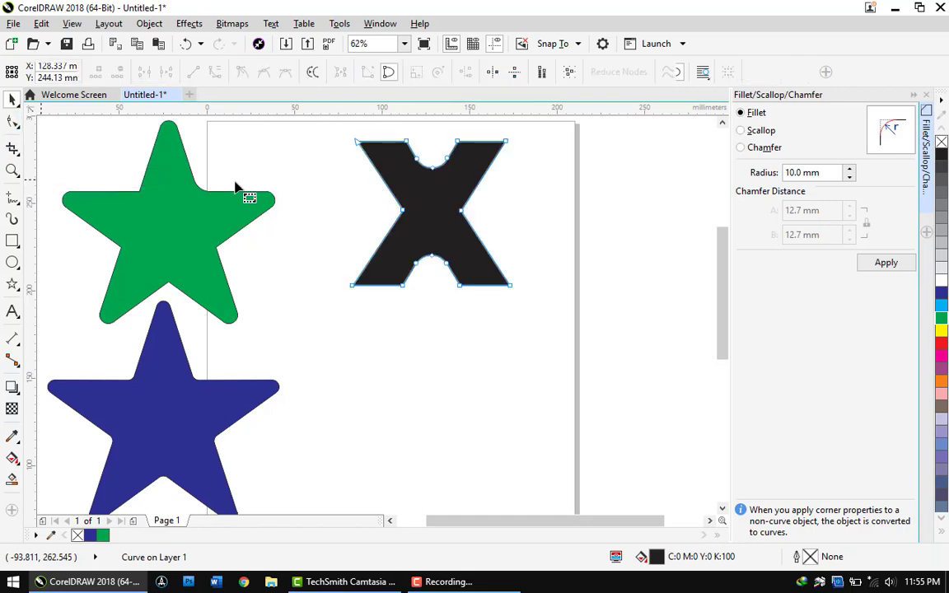
left_click_drag(506, 219, 375, 202)
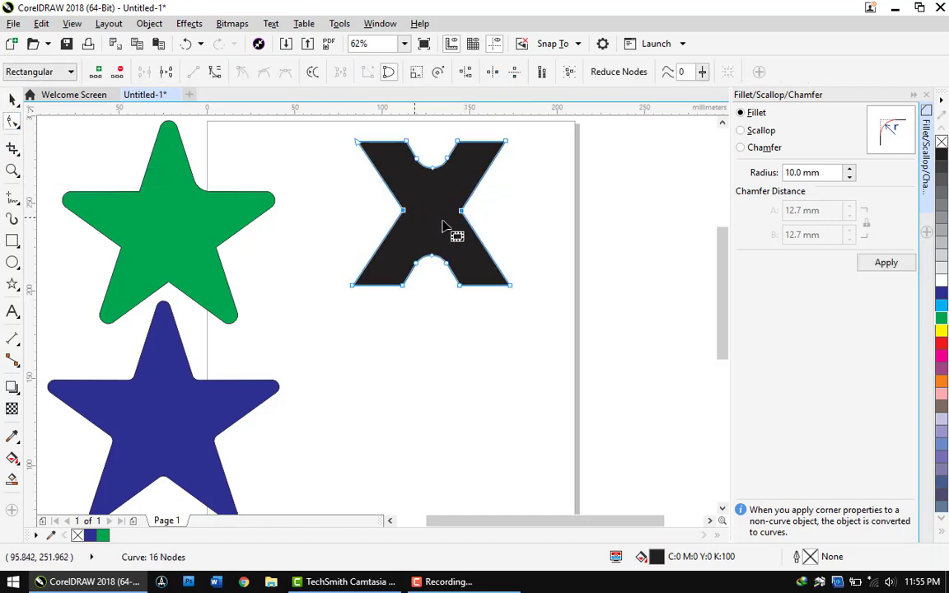
triple_click(803, 173)
type("3")
key("Return")
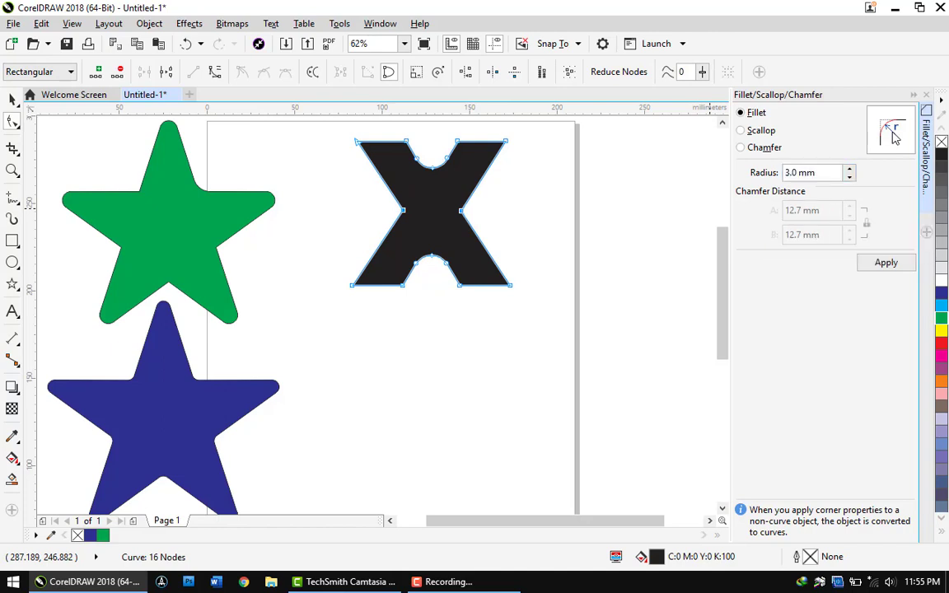
scroll(451, 214, "up", 2)
scroll(452, 214, "up", 5)
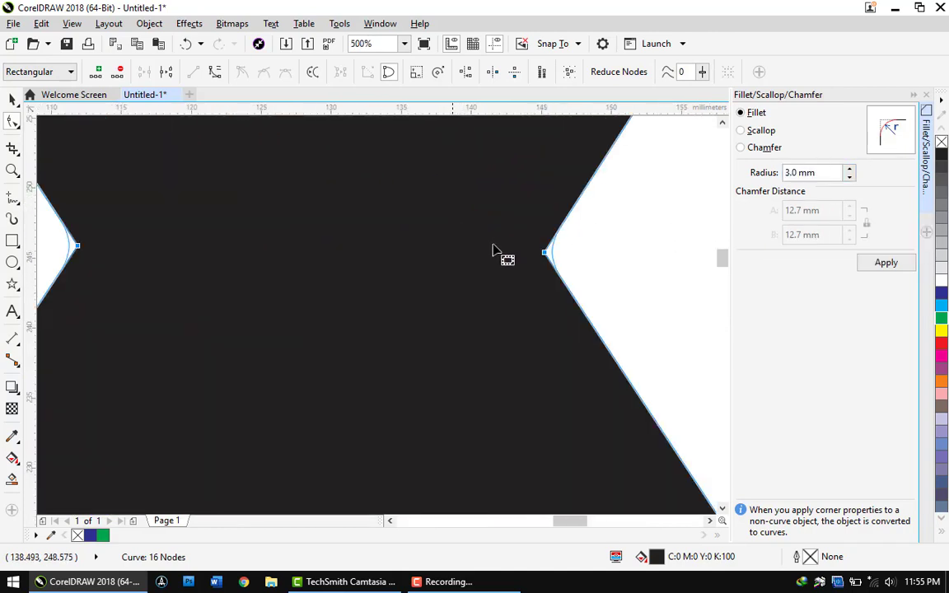
triple_click(815, 173)
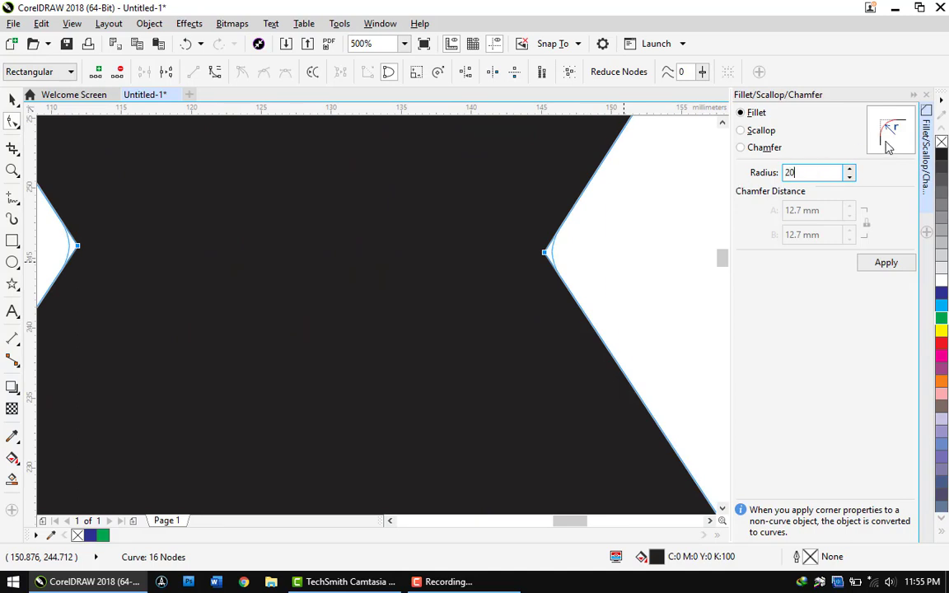
key("Return")
scroll(543, 276, "down", 3)
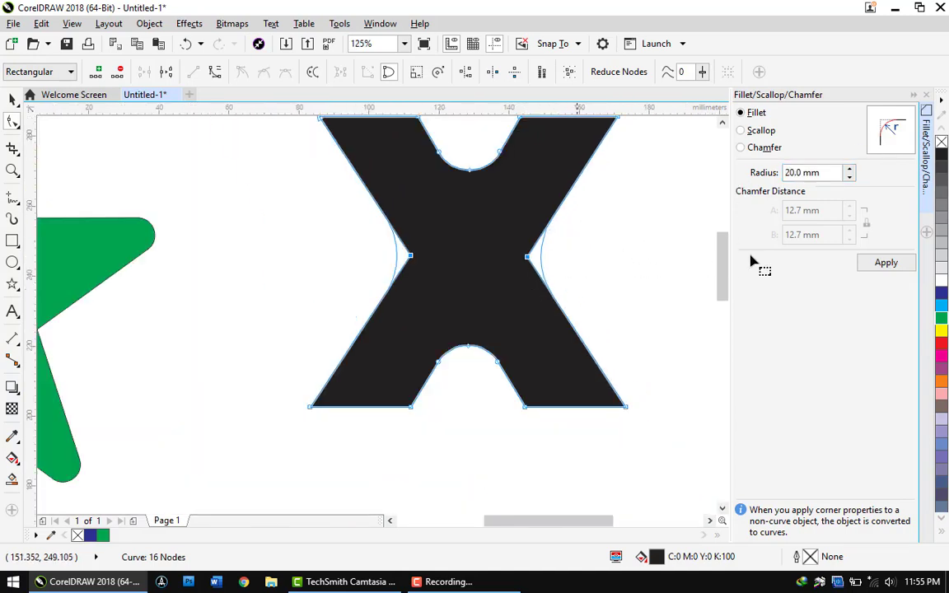
left_click(873, 264)
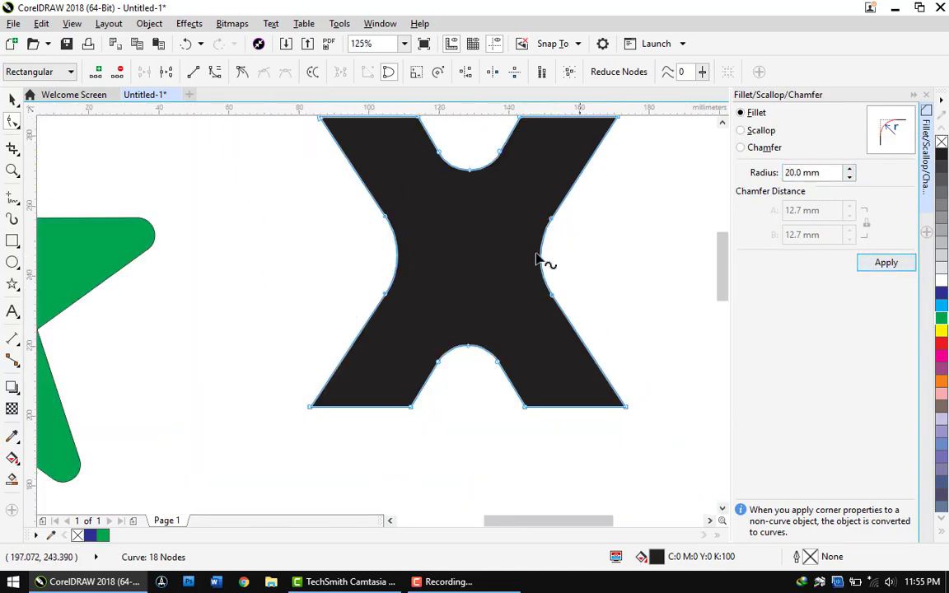
left_click(10, 101)
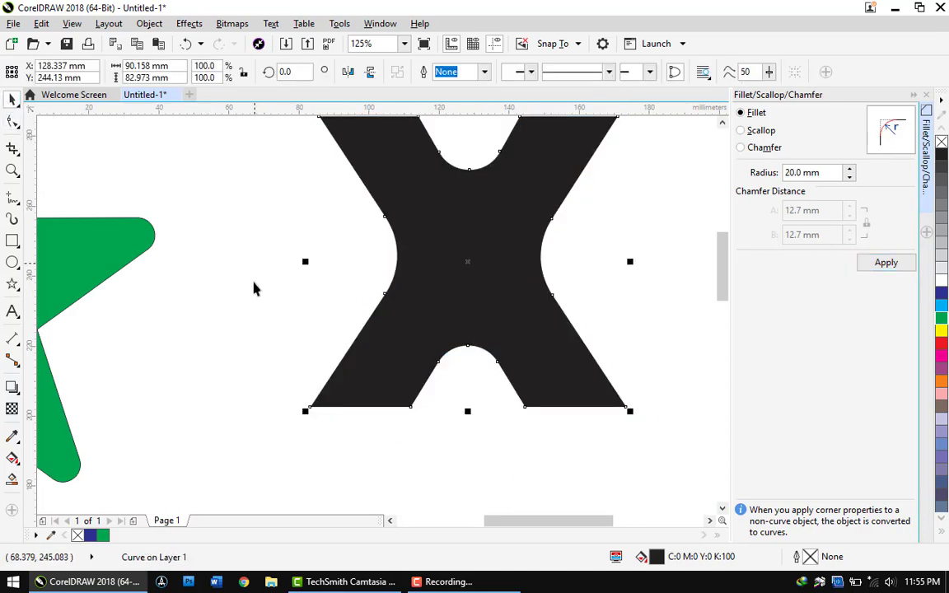
Step: Clear the page by moving the X, the green star and the blue star onto the empty area beyond its left edge
scroll(253, 281, "down", 1)
scroll(516, 286, "up", 1)
scroll(630, 292, "down", 2)
scroll(603, 363, "up", 1)
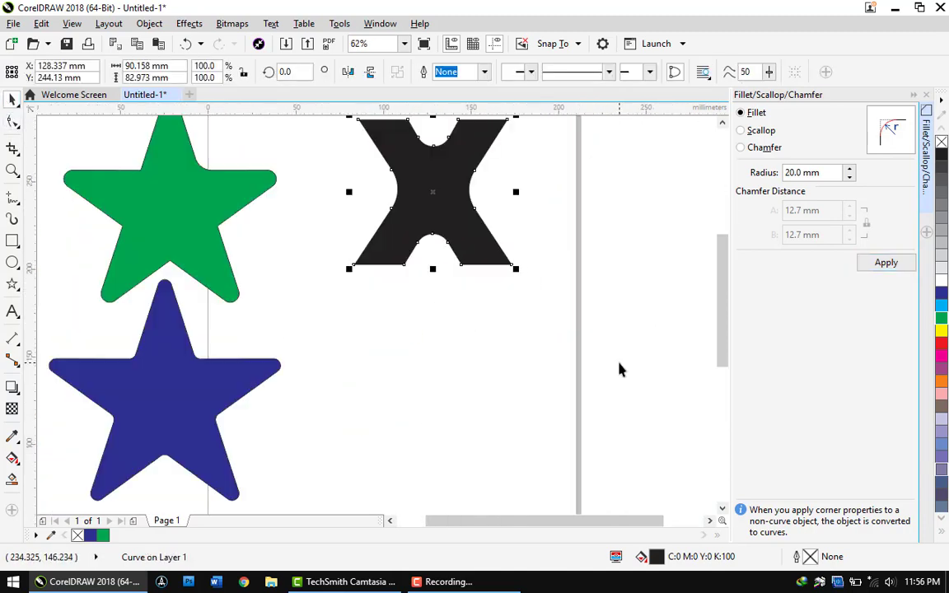
scroll(619, 370, "down", 2)
scroll(627, 362, "up", 1)
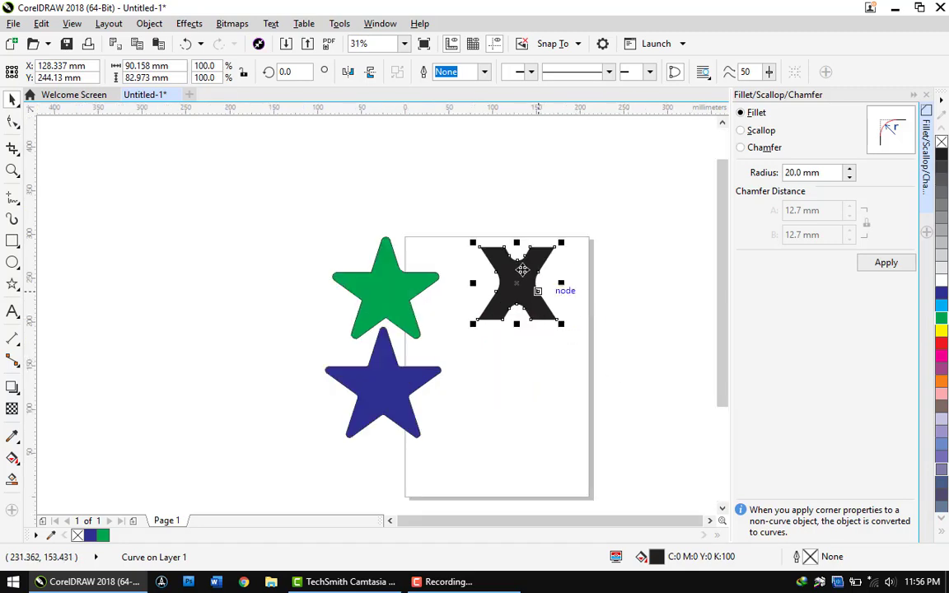
left_click_drag(522, 270, 263, 265)
left_click_drag(374, 233, 327, 135)
left_click_drag(384, 386, 249, 381)
scroll(421, 376, "up", 1)
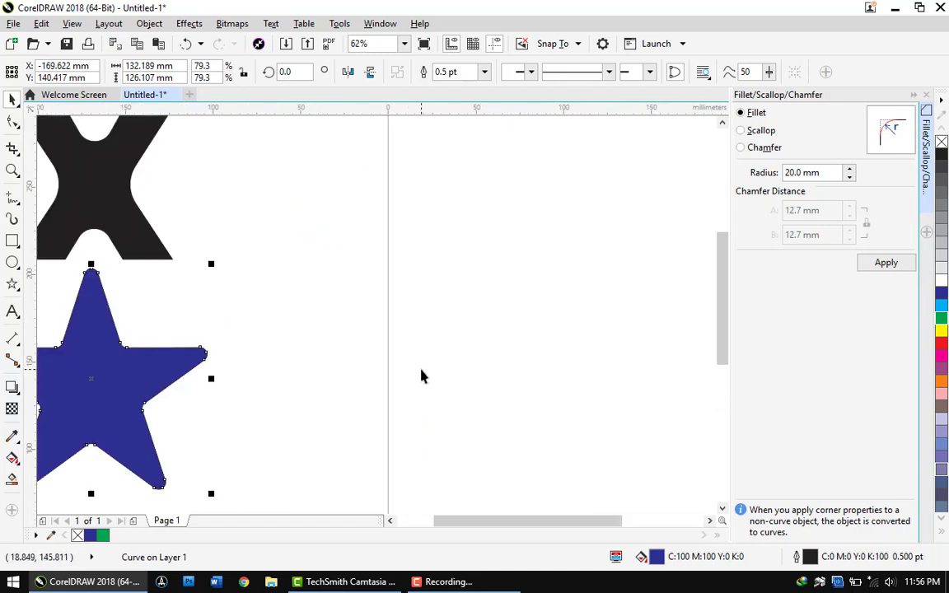
scroll(421, 376, "down", 1)
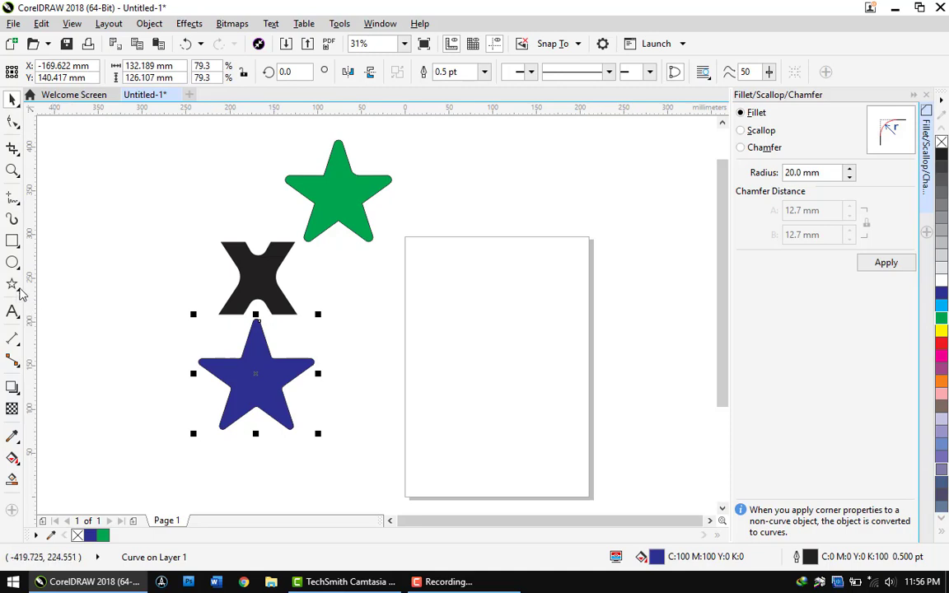
Step: Draw a rectangle about 149 mm by 80 mm on the page and round all its corners with the Shape tool to about 34.7 mm
left_click(15, 242)
left_click_drag(433, 308, 567, 381)
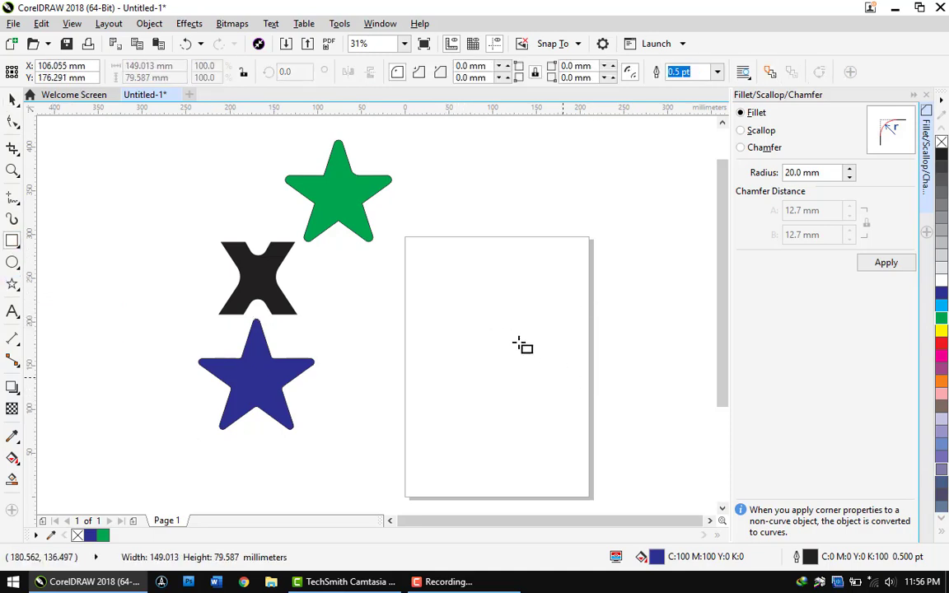
left_click(13, 99)
scroll(602, 364, "up", 1)
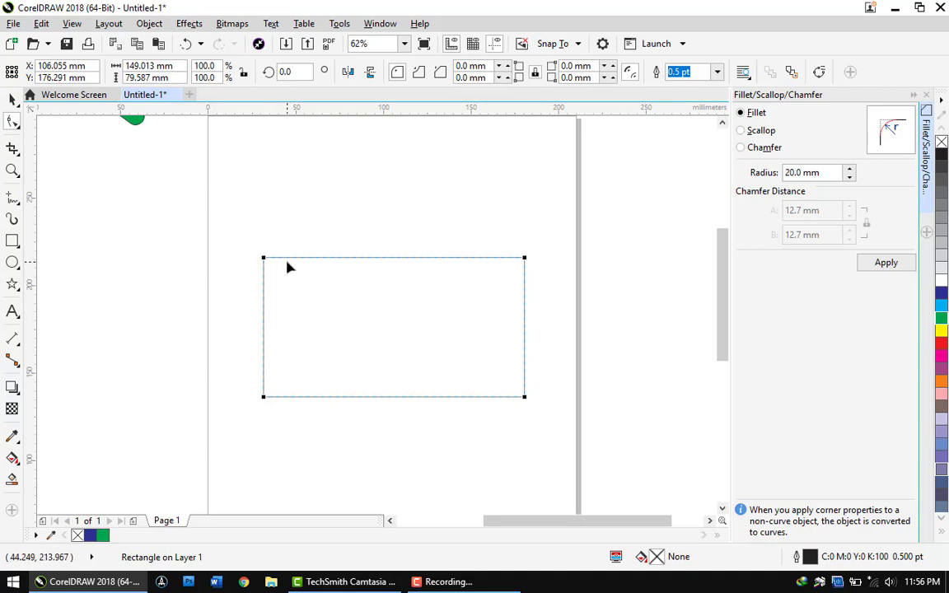
left_click_drag(264, 258, 501, 294)
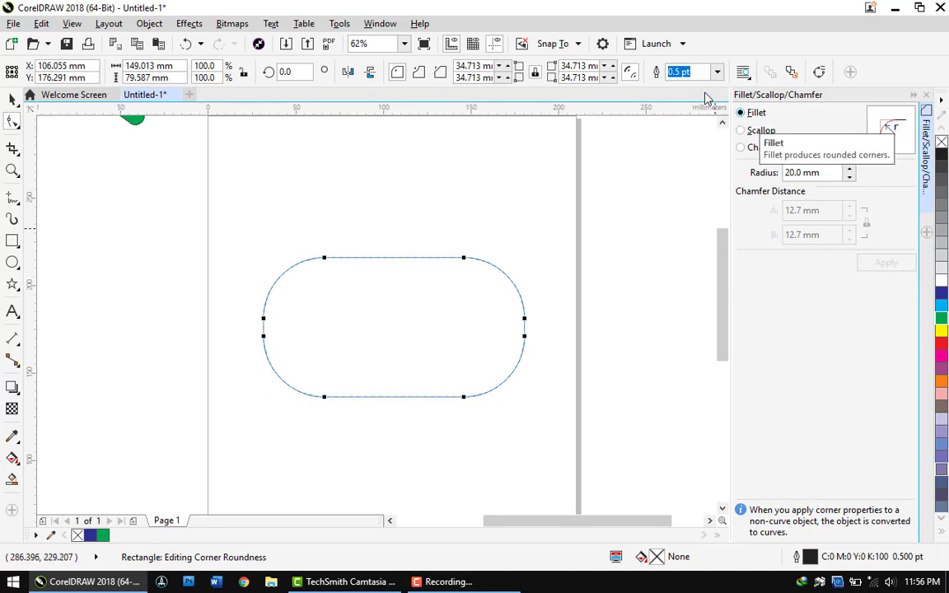
Step: Locate the Fillet/Scallop/Chamfer entry in the list of dockers
left_click(381, 25)
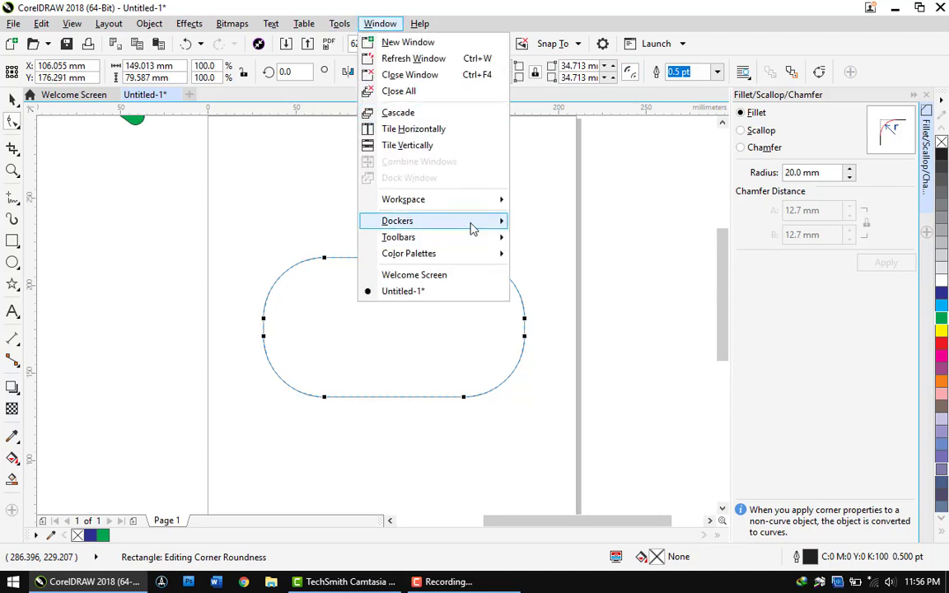
mouse_move(469, 222)
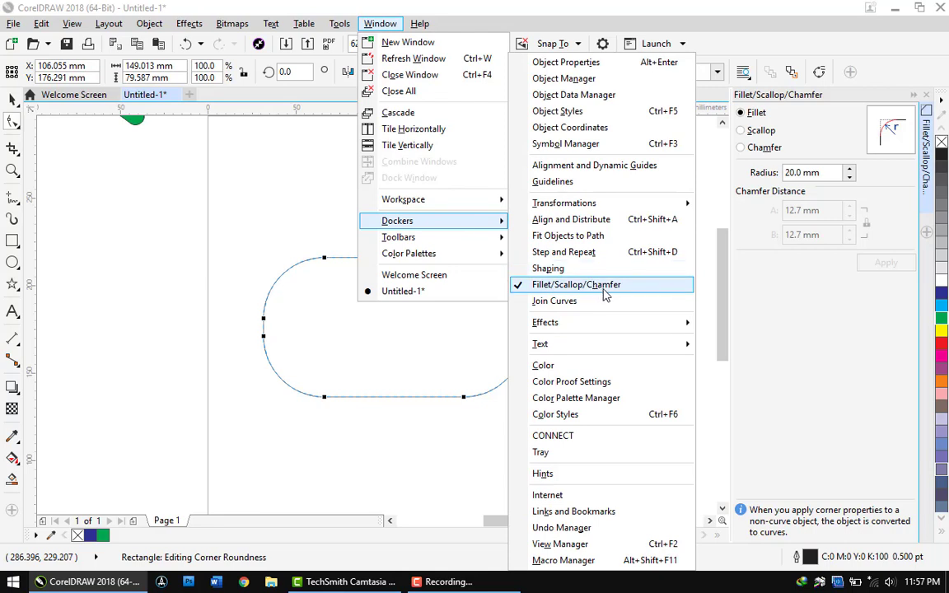
left_click(445, 582)
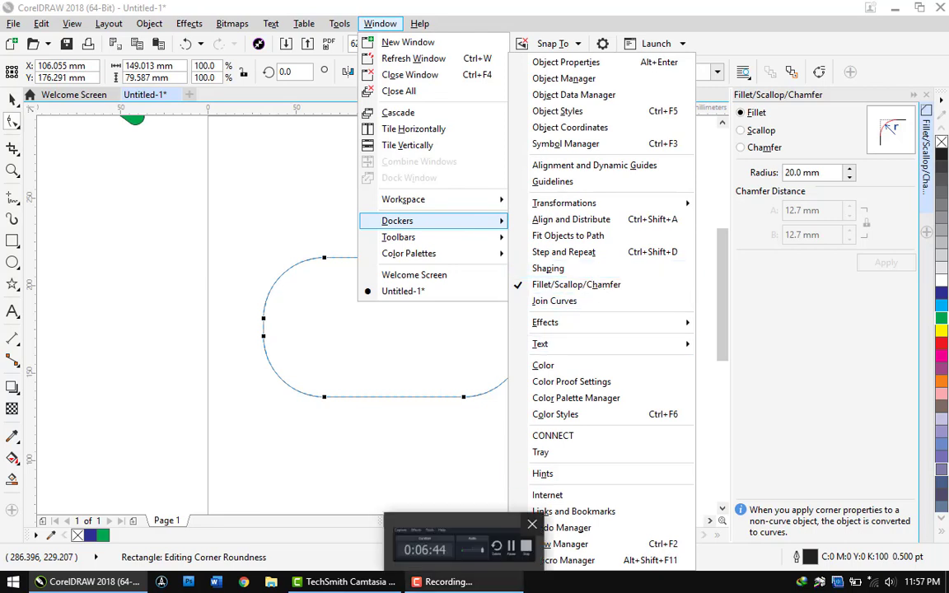
left_click(444, 581)
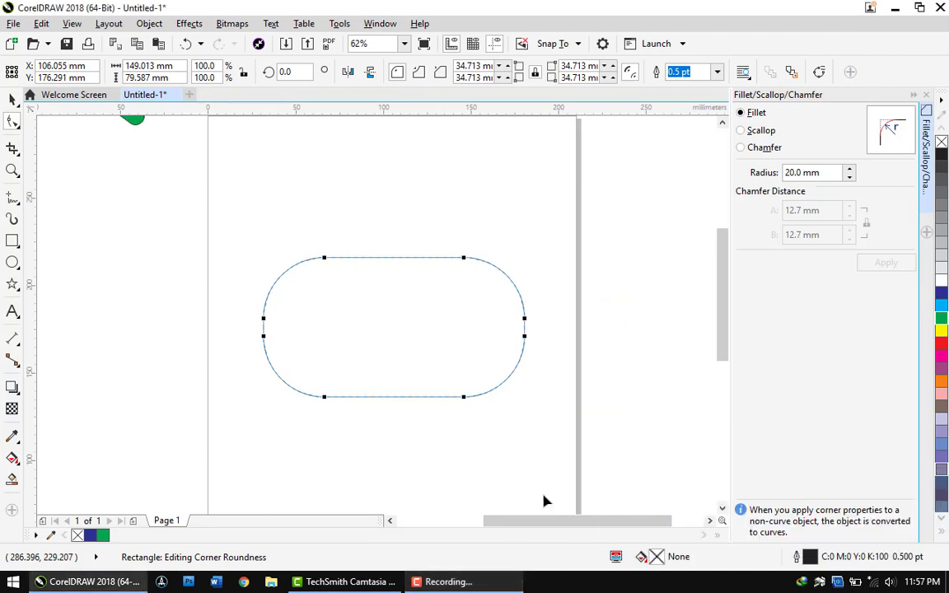
Step: Move the rounded rectangle off the page to the left of the green star and delete it
scroll(618, 349, "down", 1)
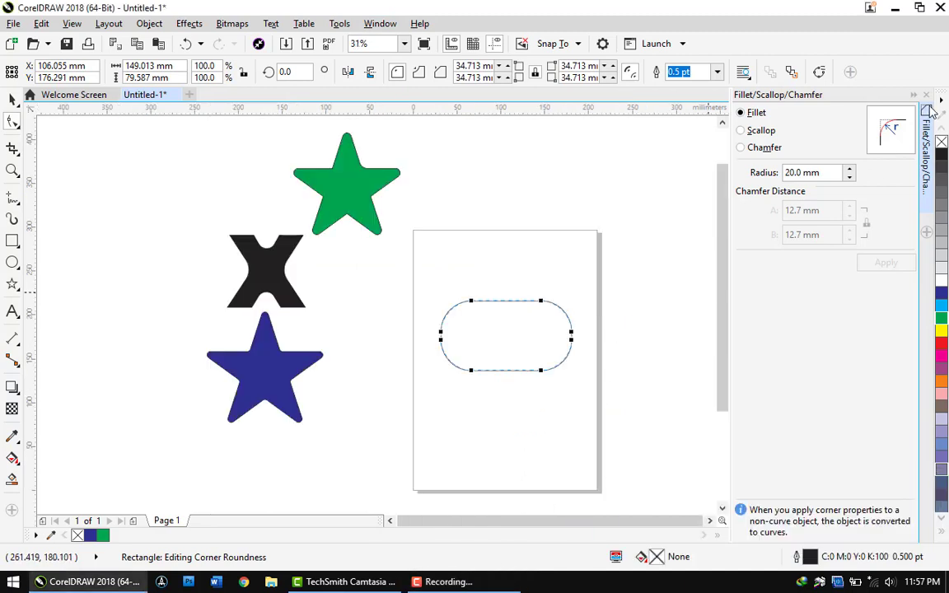
left_click(12, 99)
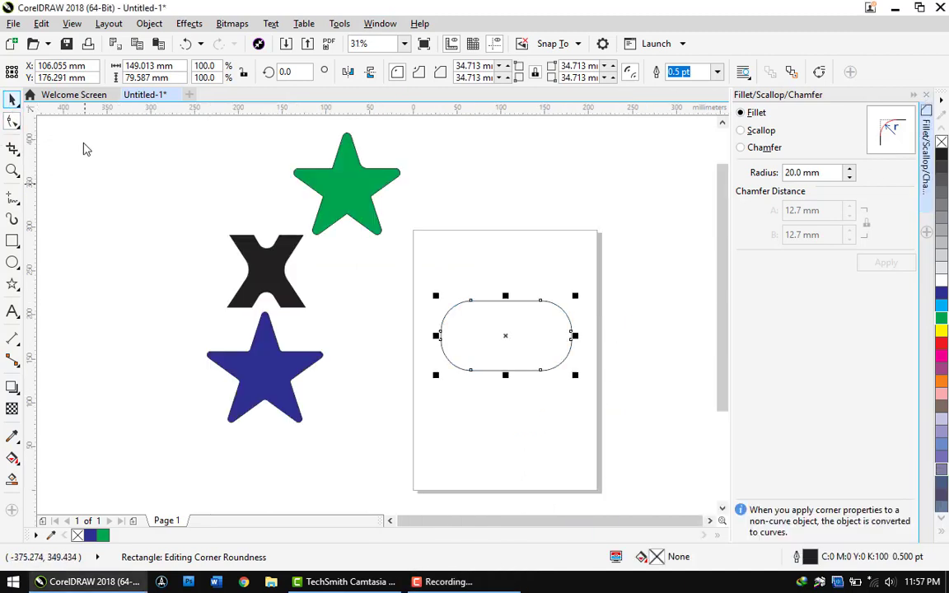
left_click_drag(516, 327, 174, 185)
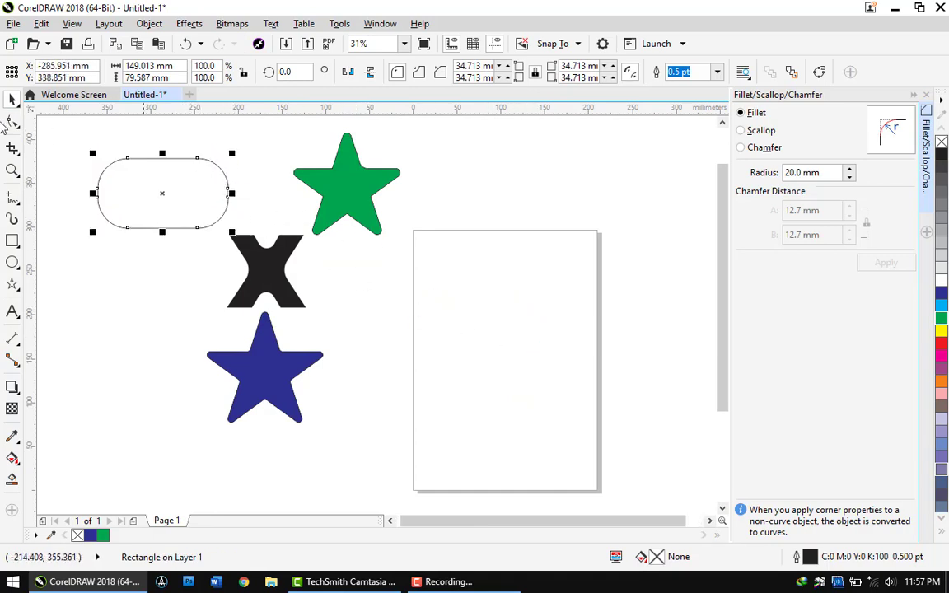
left_click(12, 121)
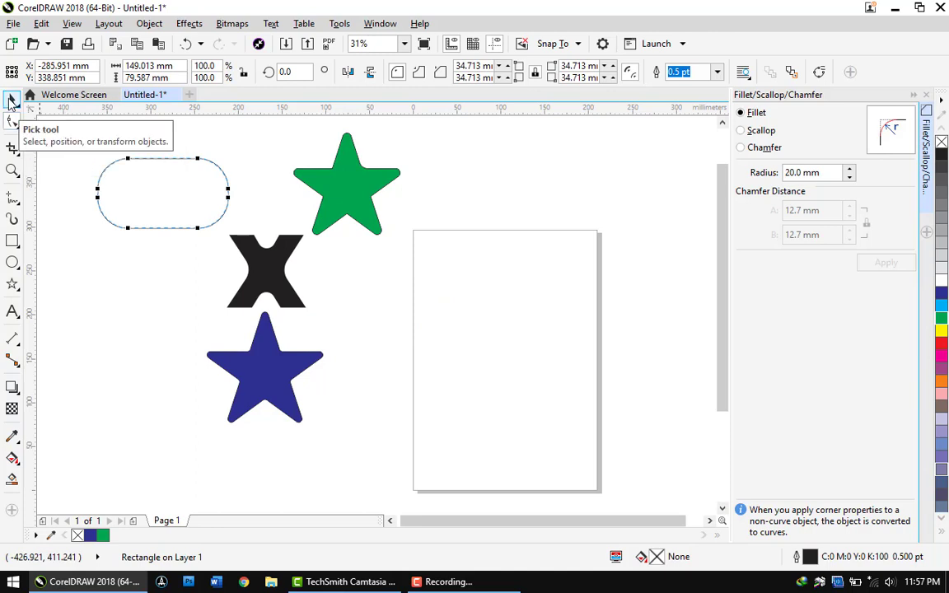
left_click(12, 99)
right_click(114, 174)
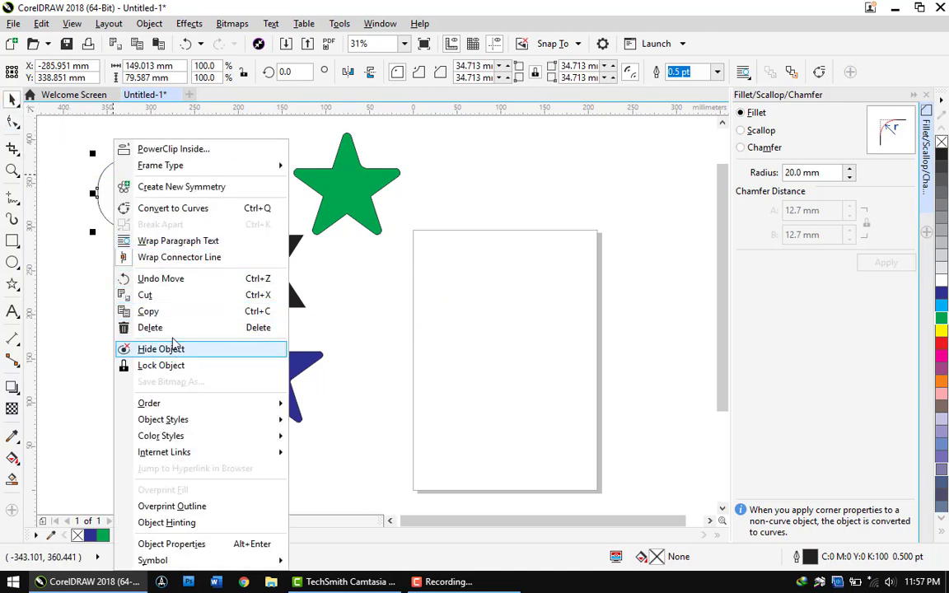
left_click(235, 326)
Step: Rearrange the shapes beside the page: blue star at the far left, X below it and green star to their right
left_click_drag(241, 381, 126, 220)
left_click_drag(257, 280, 135, 338)
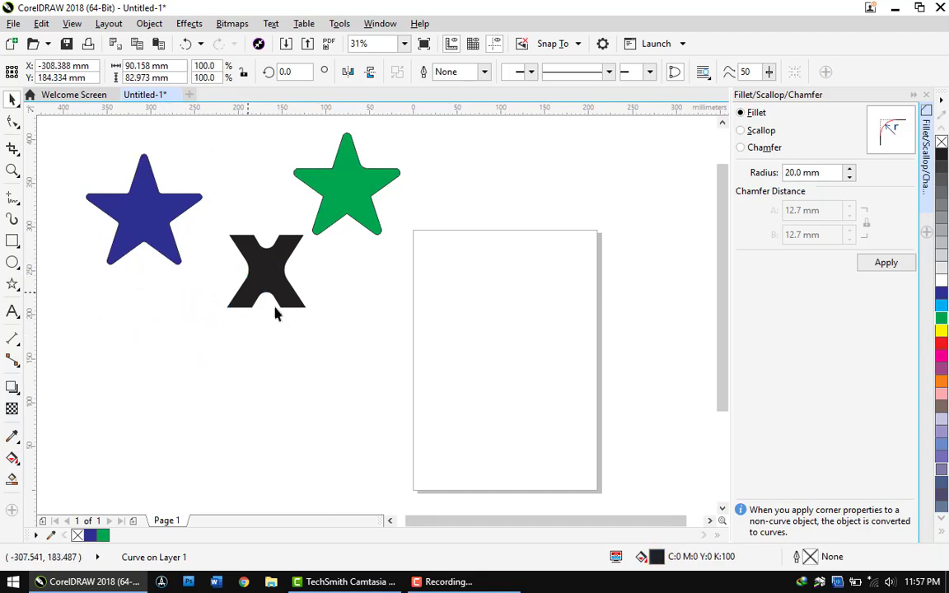
left_click_drag(349, 208, 292, 285)
left_click(131, 381)
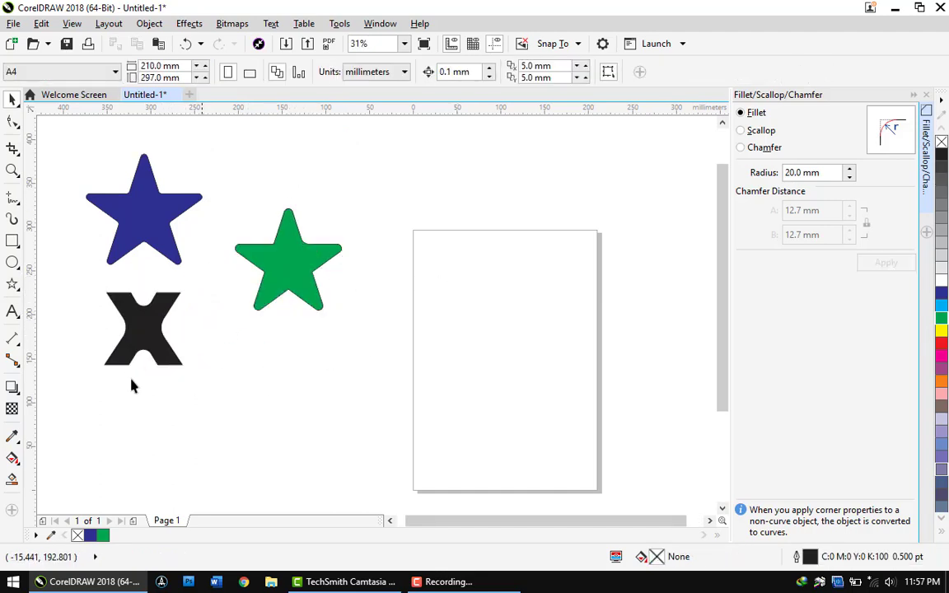
Step: Draw a right-pointing arrow shape about 127 mm wide and 134 mm high on the empty page
left_click(17, 286)
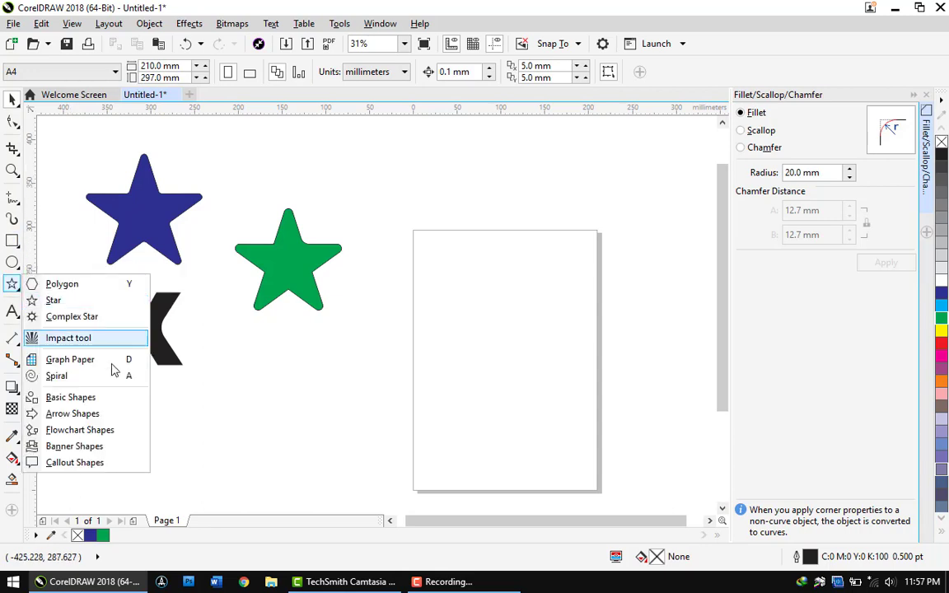
left_click(81, 419)
mouse_move(440, 301)
left_mouse_down()
mouse_move(561, 377)
mouse_move(554, 420)
mouse_move(568, 420)
left_mouse_up()
scroll(608, 395, "up", 2)
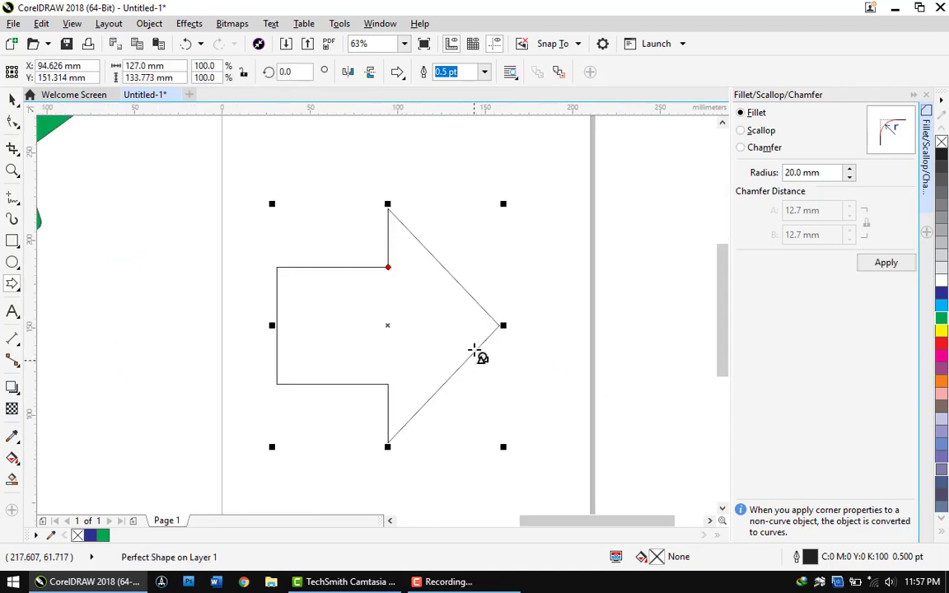
Step: Convert the arrow to curves and round its tip with a 20 mm fillet
left_click(11, 100)
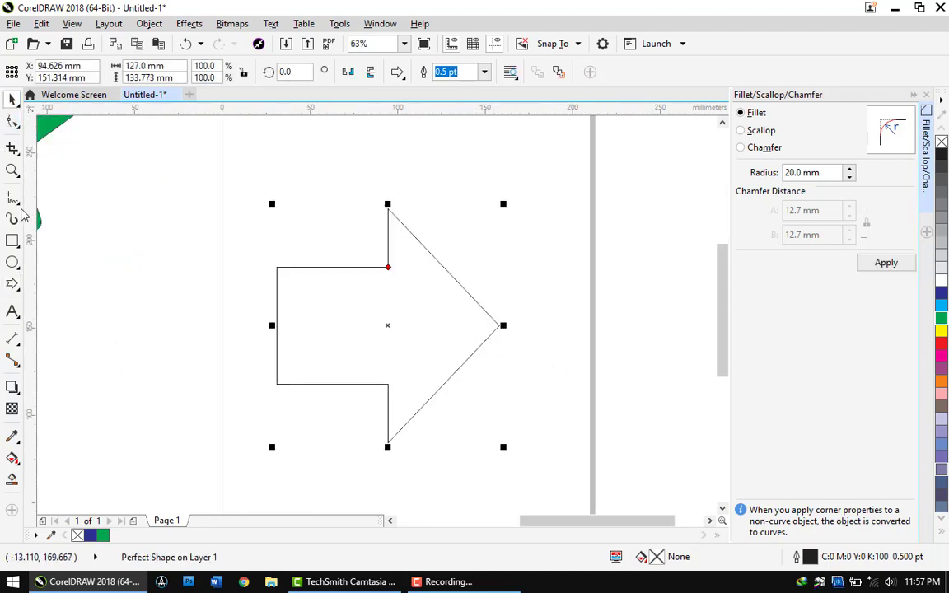
right_click(429, 325)
left_click(517, 209)
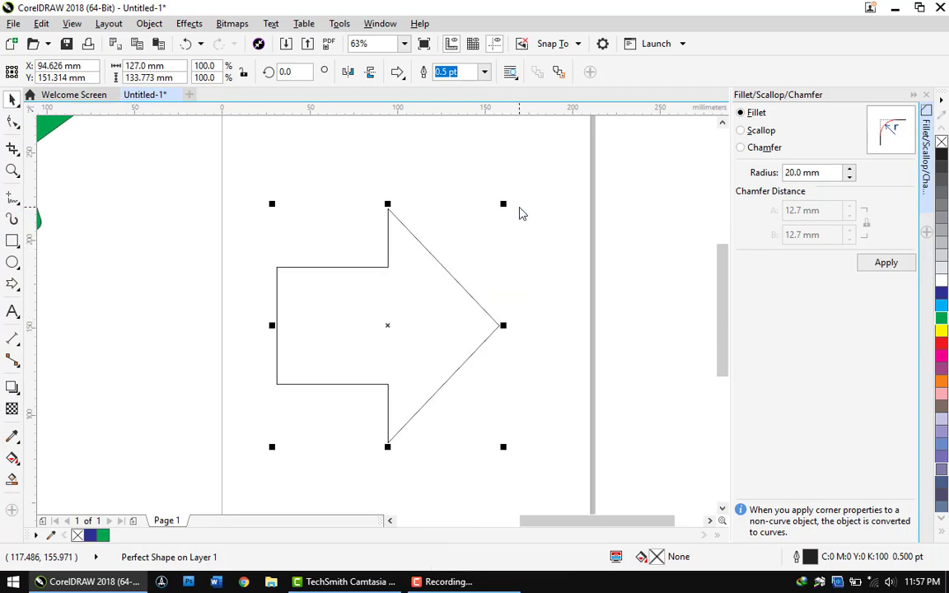
left_click(12, 122)
left_click_drag(469, 275, 530, 381)
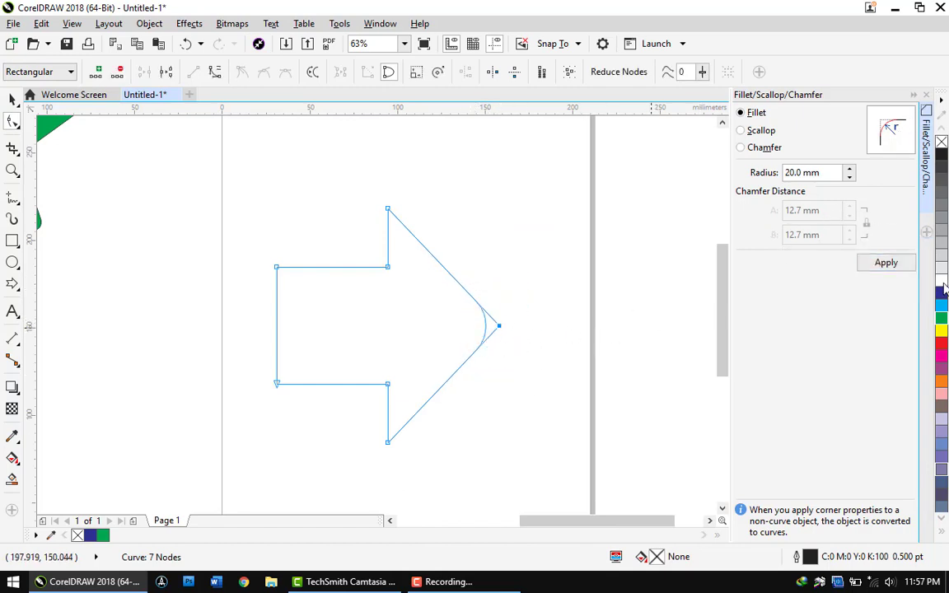
left_click(897, 268)
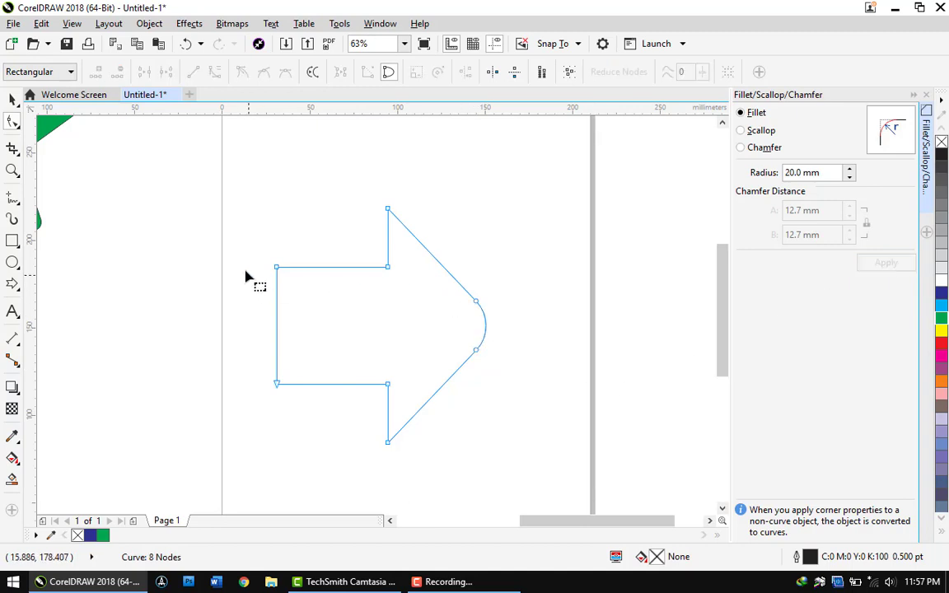
Step: Round the two outer corners at the arrow's tail with a 5 mm fillet
left_click_drag(253, 225, 345, 431)
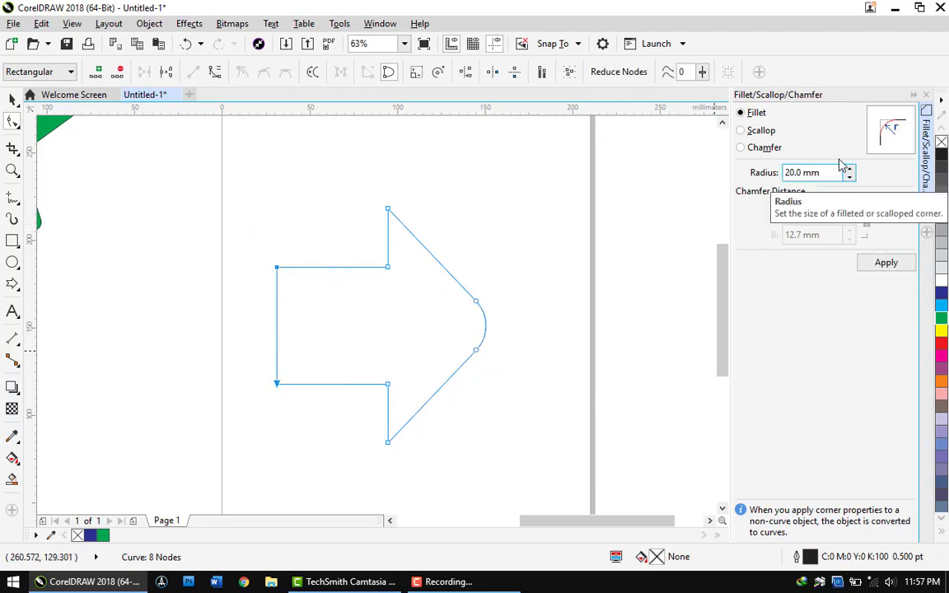
left_click(885, 262)
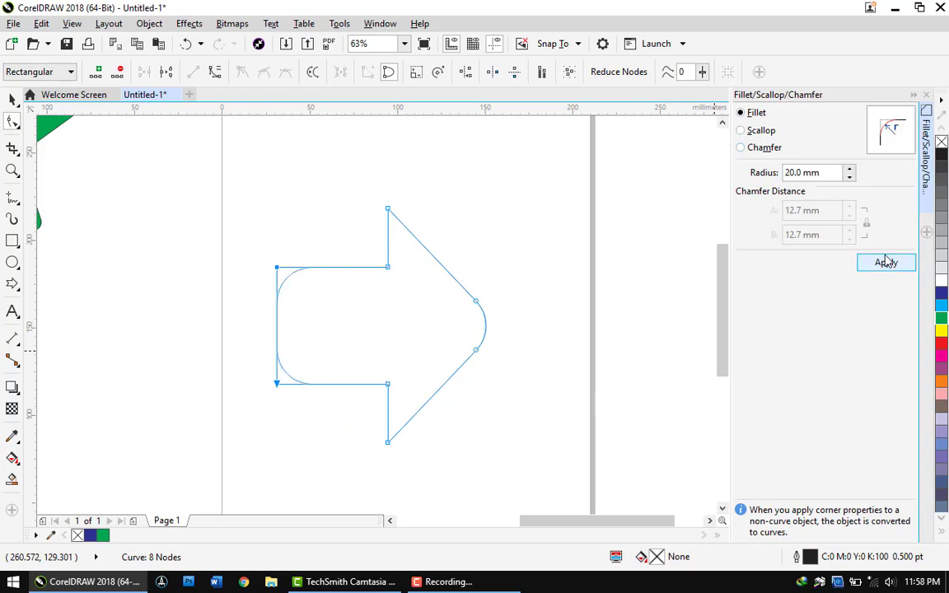
double_click(792, 172)
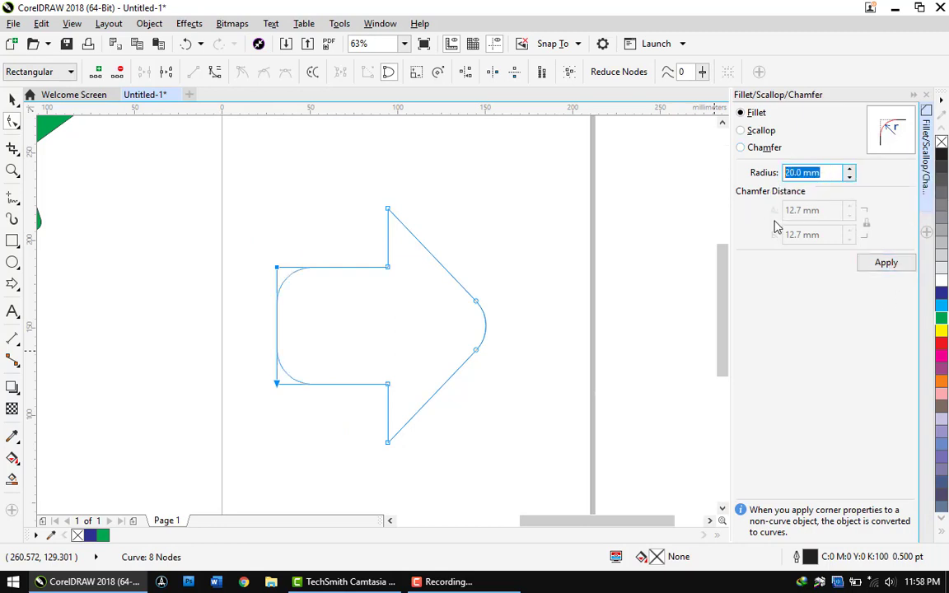
type("5")
left_click(876, 262)
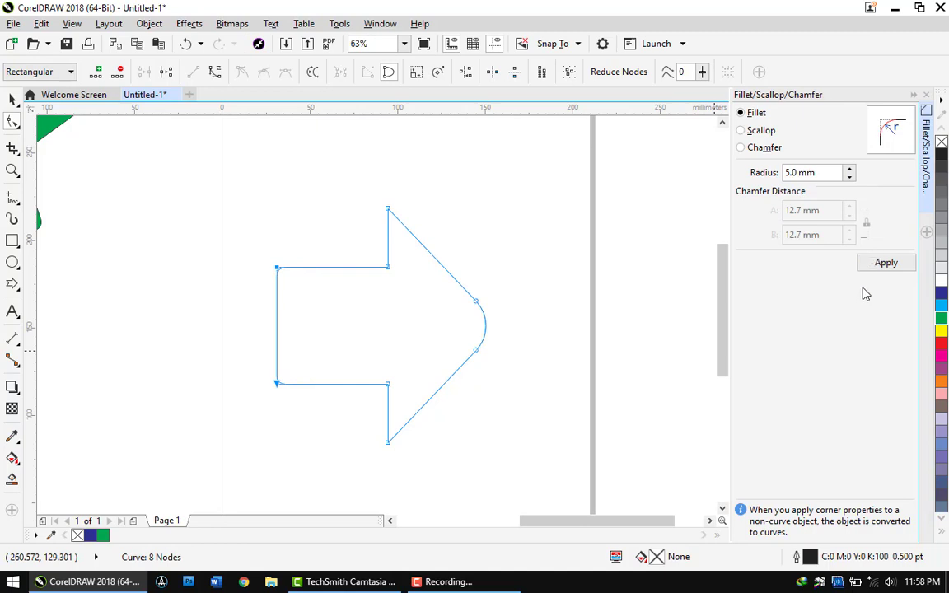
left_click(886, 262)
left_click(13, 98)
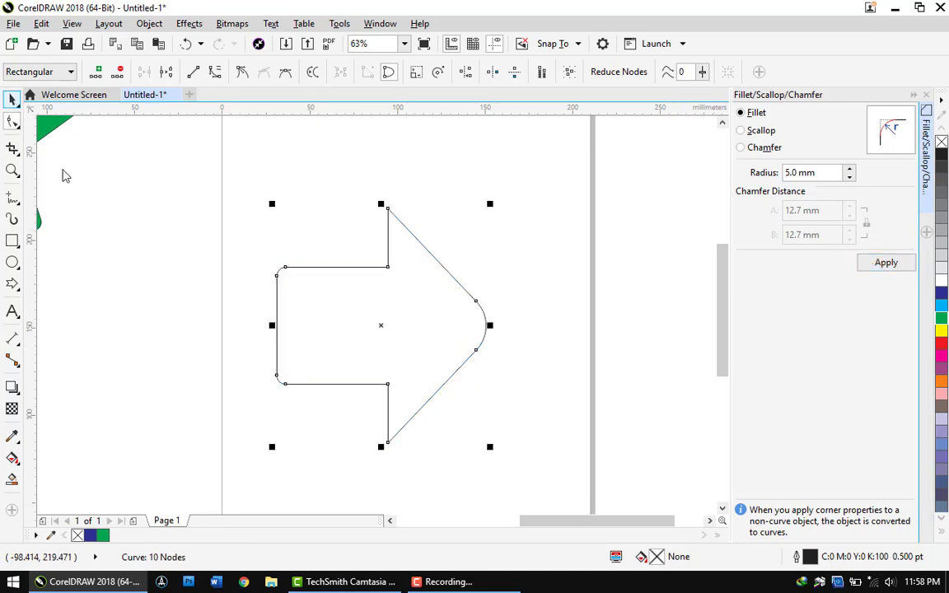
left_click(211, 322)
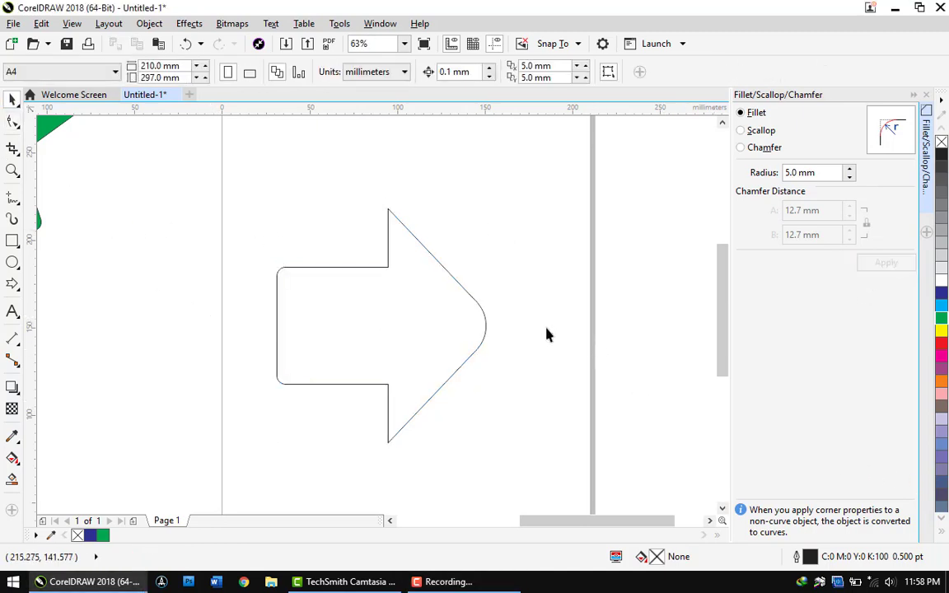
Step: Fill the arrow with red and remove its outline
left_click(485, 331)
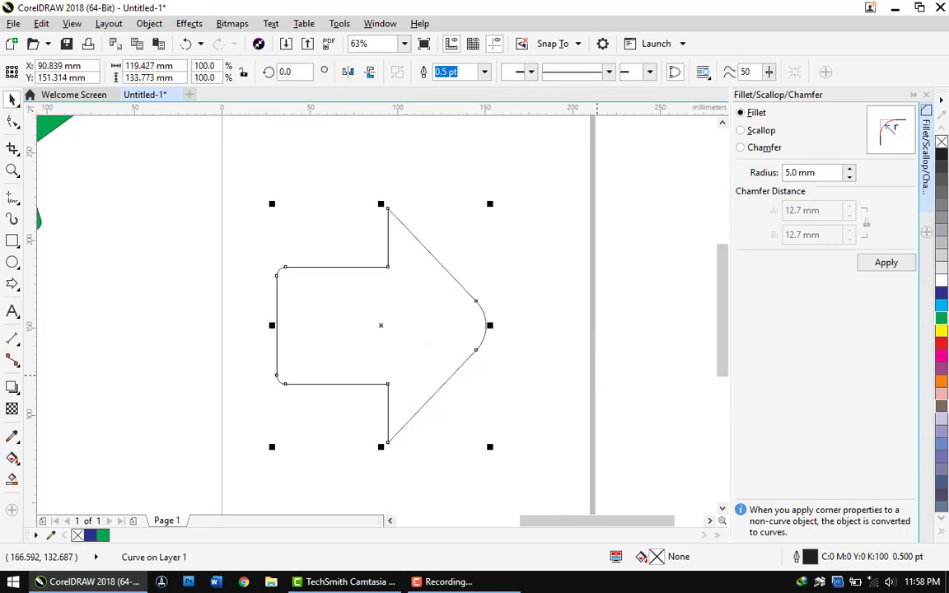
left_click(941, 344)
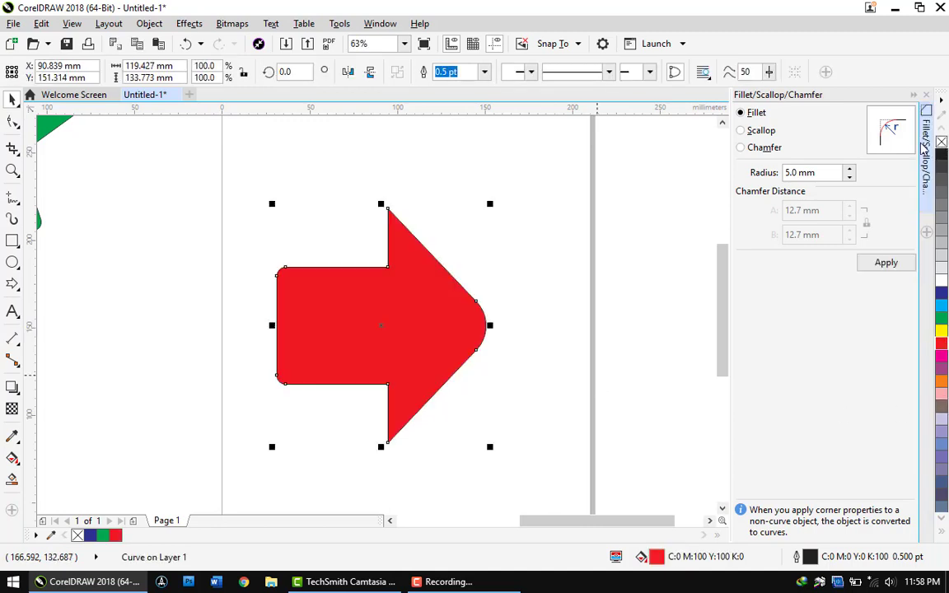
right_click(941, 143)
left_click(619, 233)
left_click(430, 339)
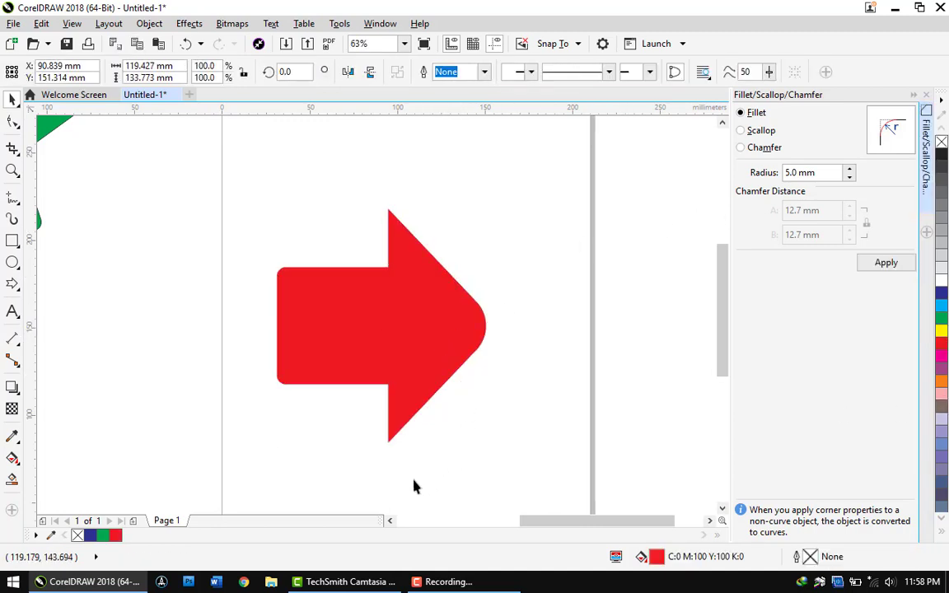
Step: Scale the arrow down proportionally to about 100 mm wide and 112 mm high, and move it to the page's upper right area
left_click(422, 384)
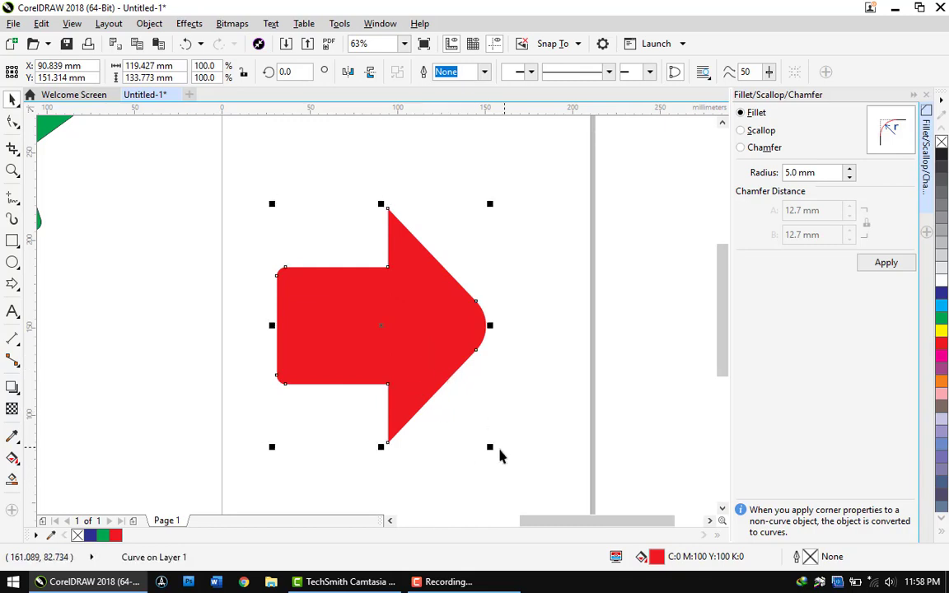
left_click_drag(490, 447, 457, 410)
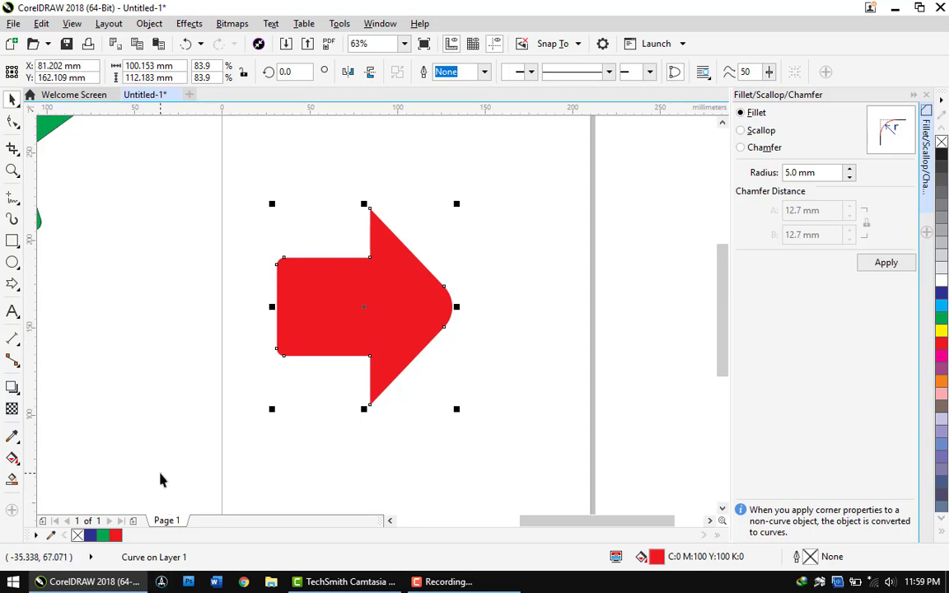
left_click(564, 316)
scroll(563, 315, "down", 2)
left_click_drag(485, 318, 540, 258)
Step: Move the green star onto the page, below and slightly left of the red arrow
left_click(379, 255)
left_click_drag(271, 248, 466, 354)
scroll(534, 359, "up", 2)
scroll(534, 358, "down", 2)
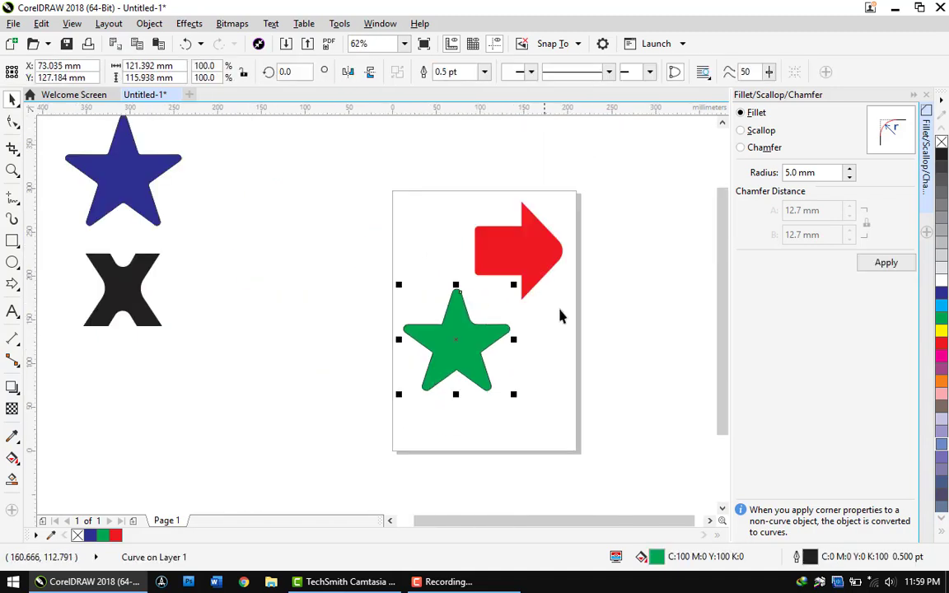
scroll(560, 315, "up", 2)
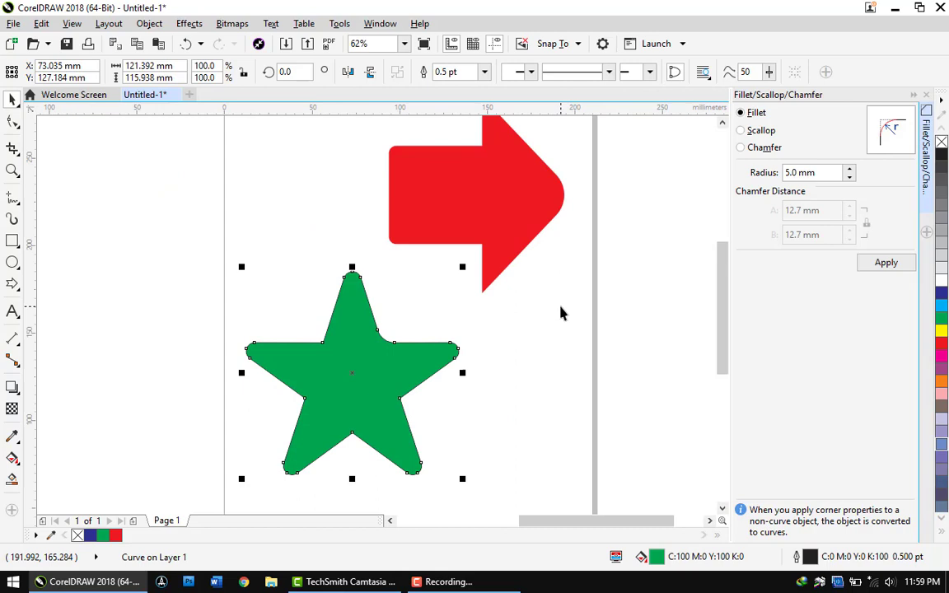